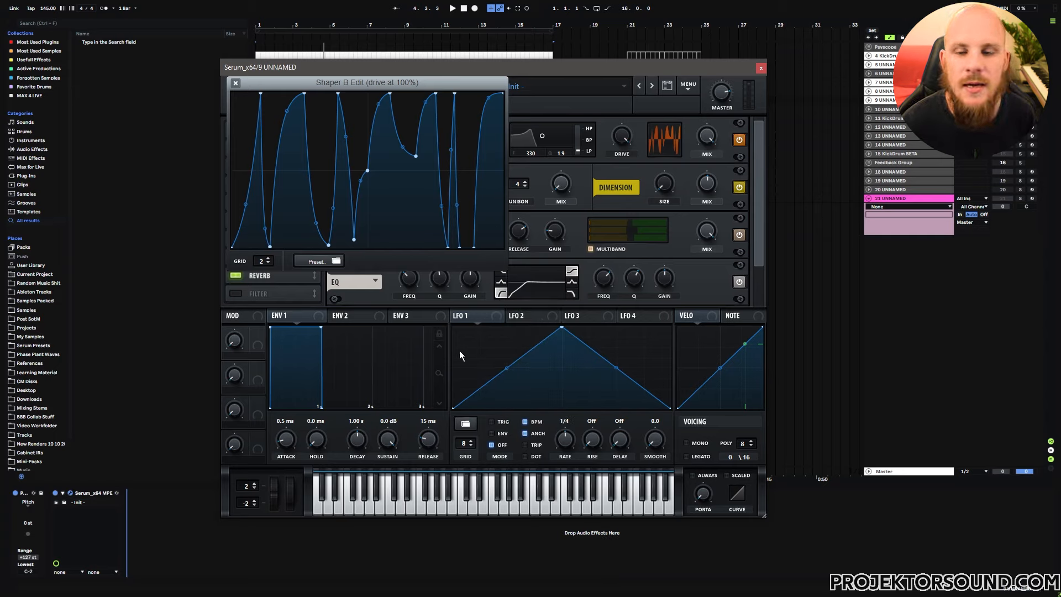
# - Close the Shaper B editor and switch off the distortion, hyper/dimension, compressor, EQ and reverb effects in Serum
pyautogui.click(236, 83)
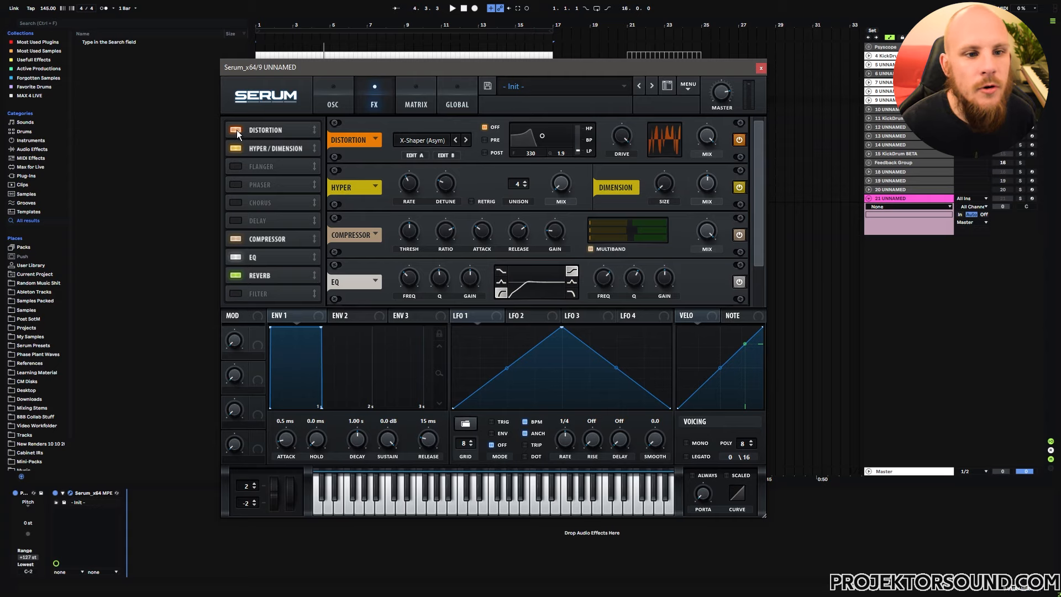
pyautogui.click(236, 130)
pyautogui.click(236, 146)
pyautogui.click(235, 239)
pyautogui.click(235, 257)
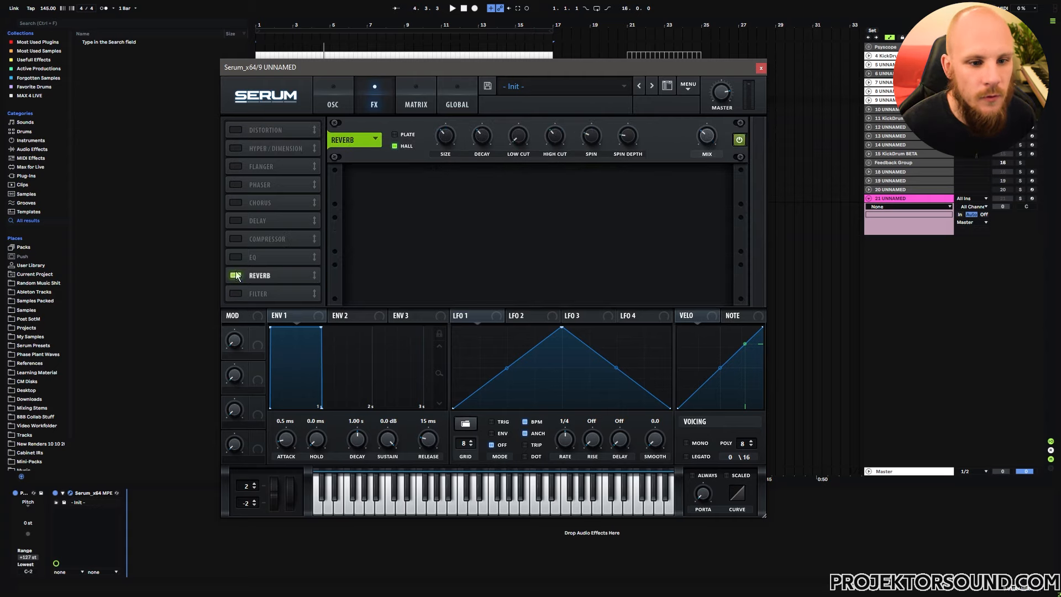
pyautogui.click(235, 276)
# - Add the MOscilloscope plug-in after Serum on the track and place its window beside the synth
pyautogui.click(171, 539)
pyautogui.rightClick(170, 538)
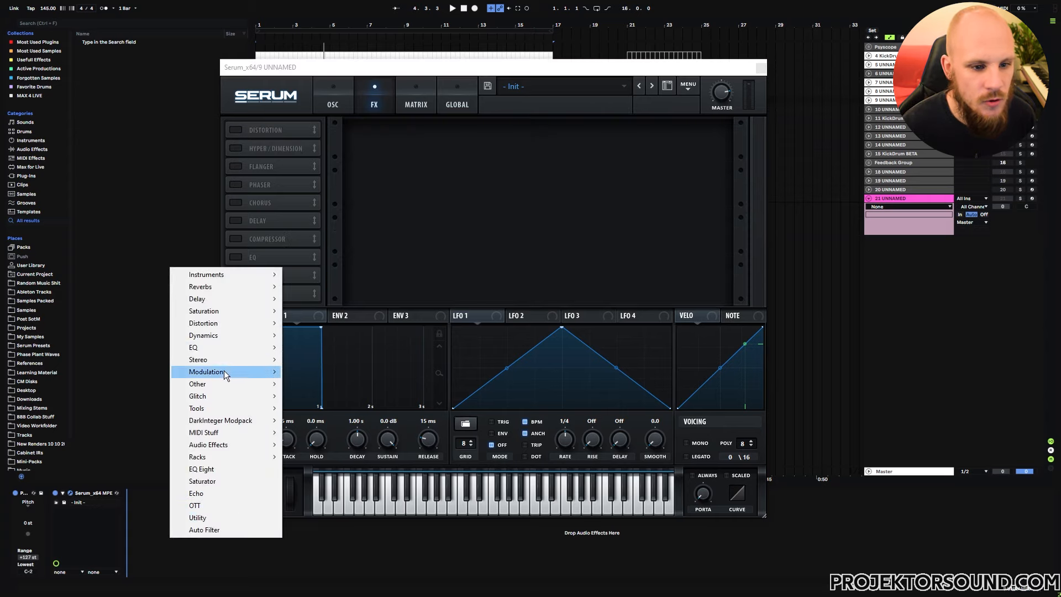
pyautogui.moveTo(276, 376)
pyautogui.click(320, 128)
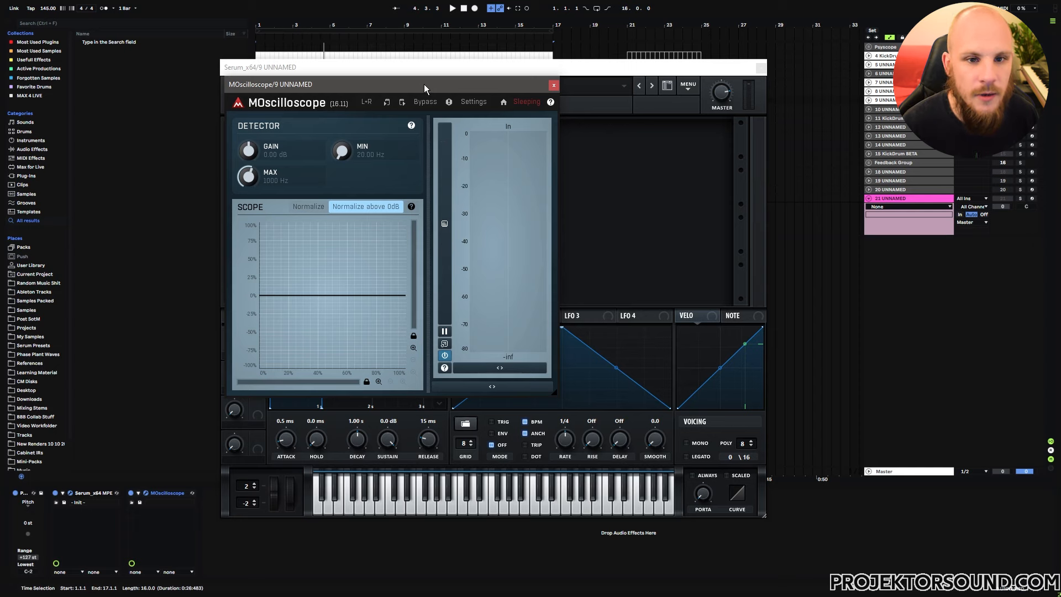
pyautogui.moveTo(276, 74); pyautogui.dragTo(829, 95)
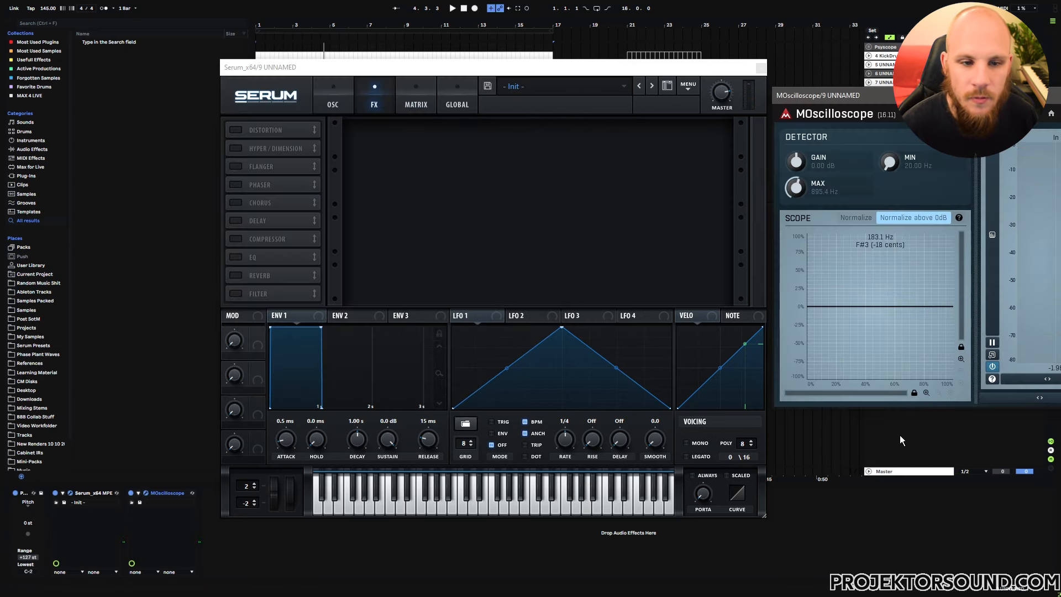
# - Show Serum's oscillator section and toggle the High 24 filter to compare the waveform on the oscilloscope
pyautogui.click(337, 104)
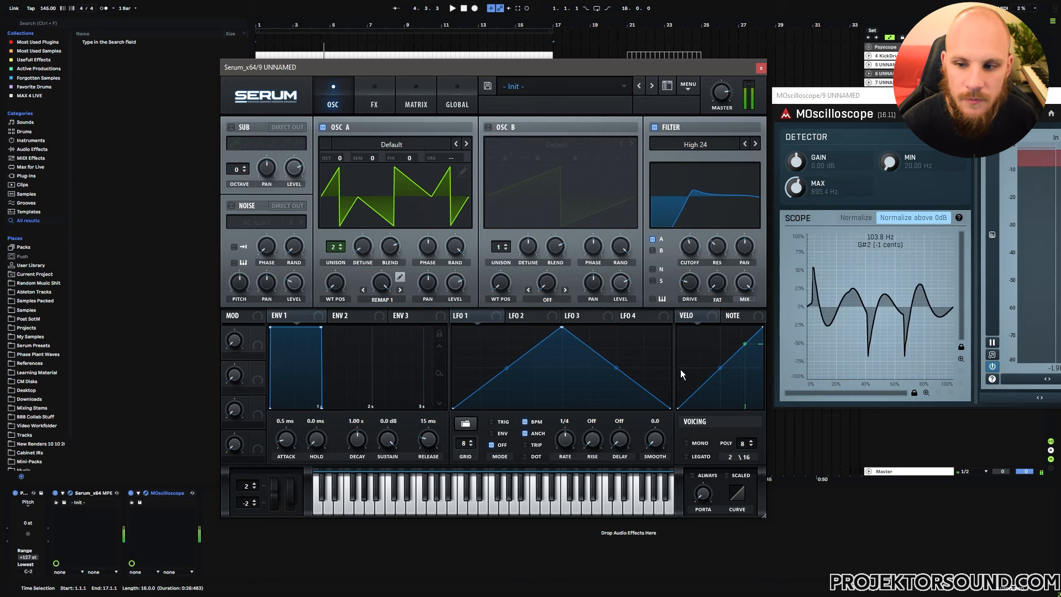
pyautogui.click(654, 128)
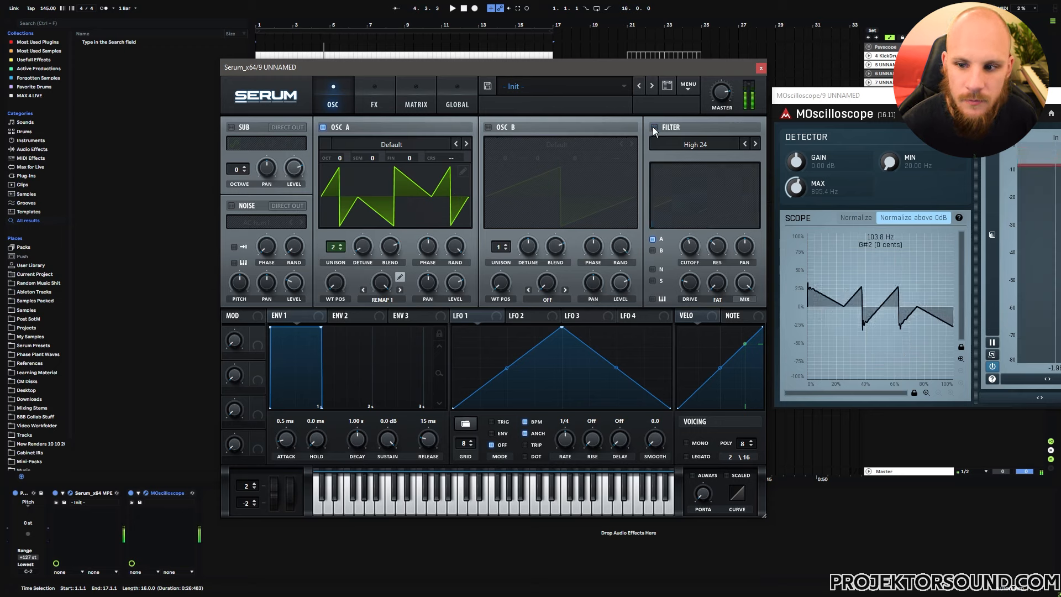
pyautogui.click(654, 127)
pyautogui.click(654, 128)
pyautogui.click(654, 128)
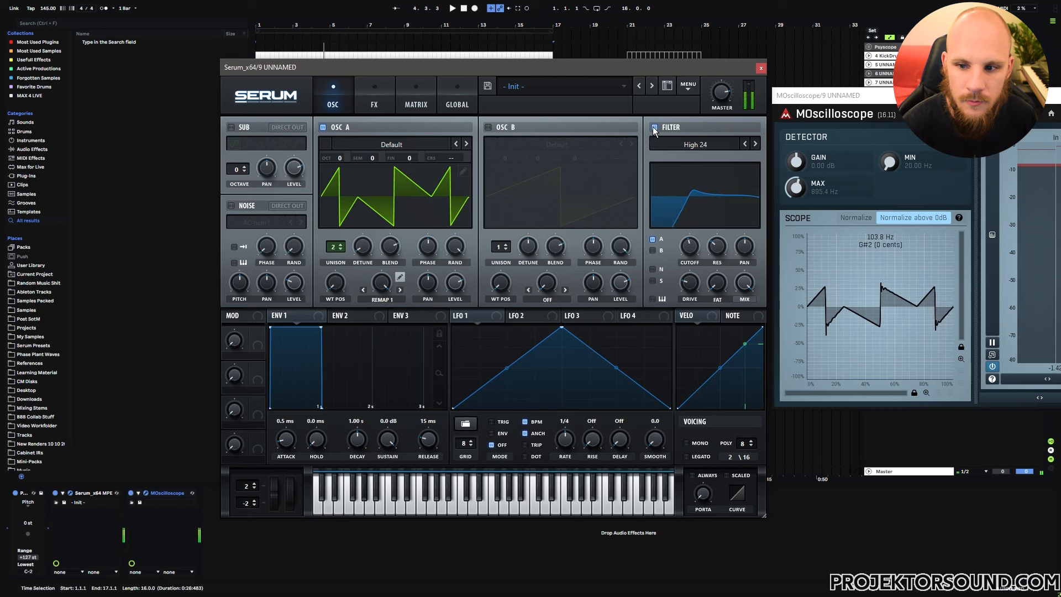
pyautogui.click(654, 128)
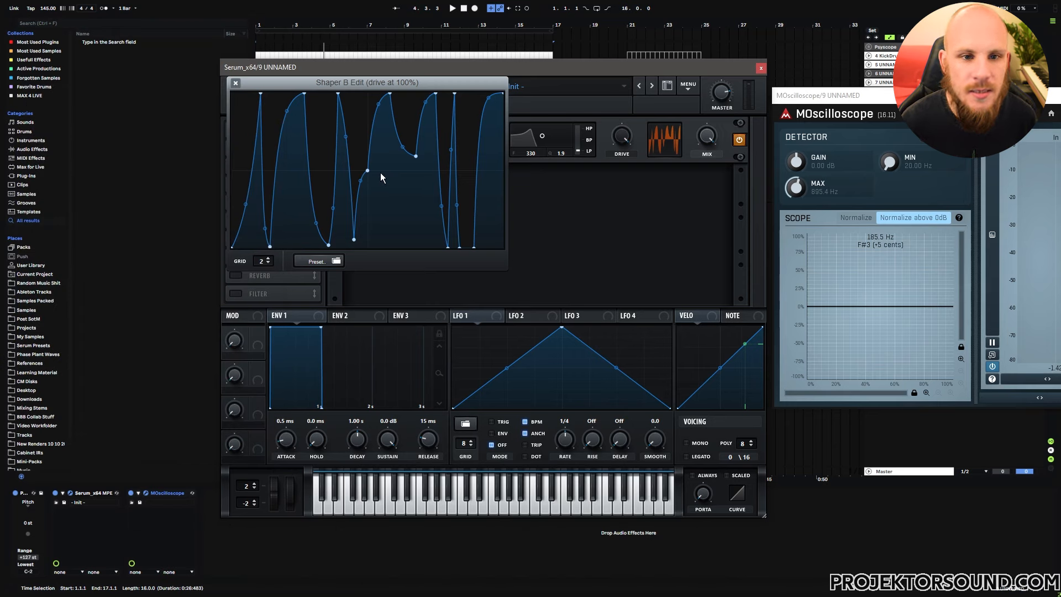
# - Review the Shaper B curve, close it, and sweep the distortion drive down to 0% and partly back up
pyautogui.click(236, 83)
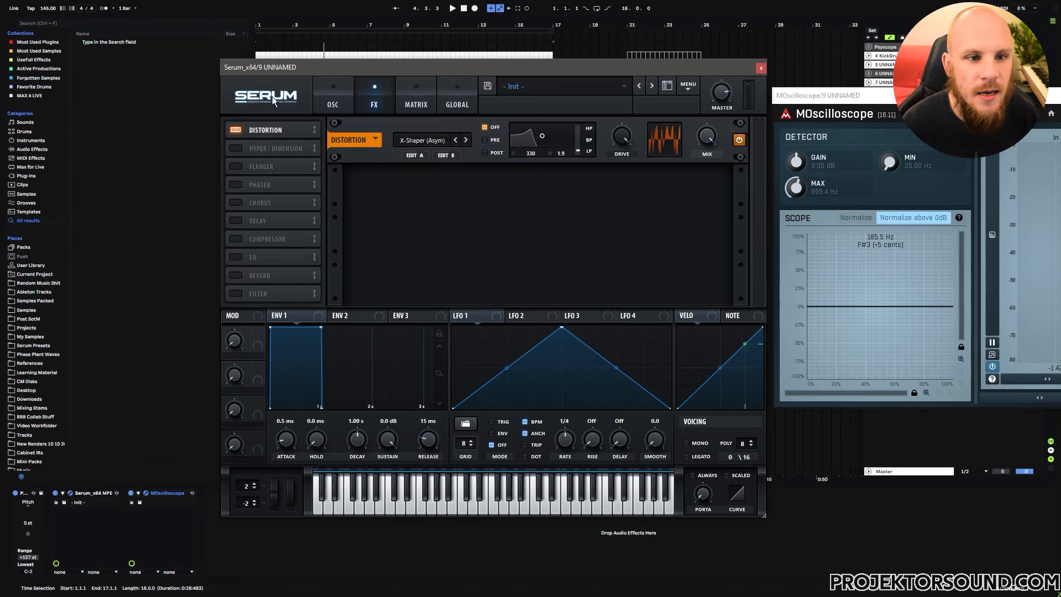
pyautogui.click(445, 155)
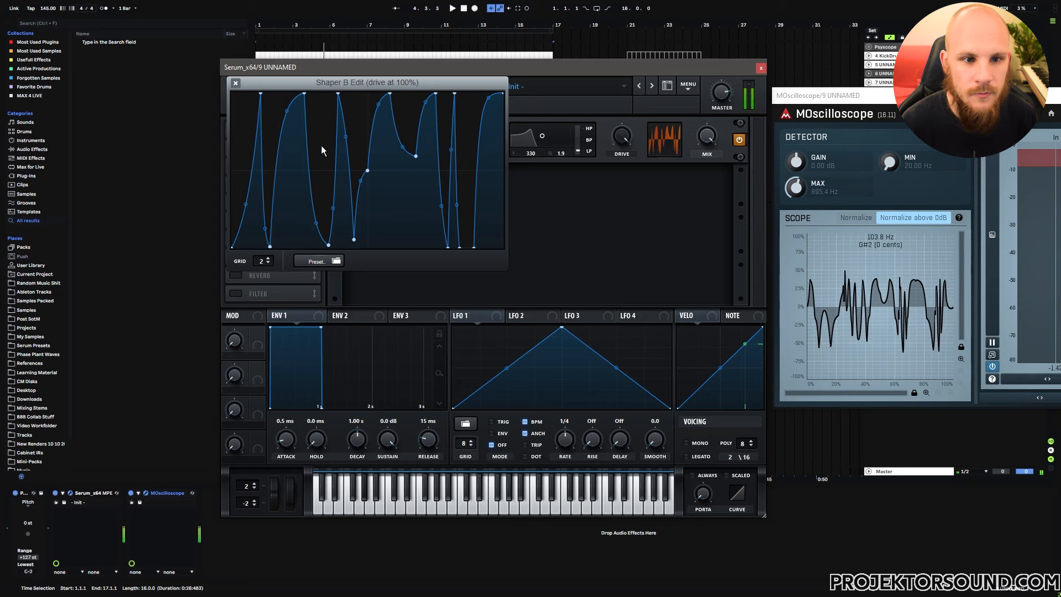
pyautogui.click(236, 84)
pyautogui.moveTo(622, 138); pyautogui.dragTo(615, 286)
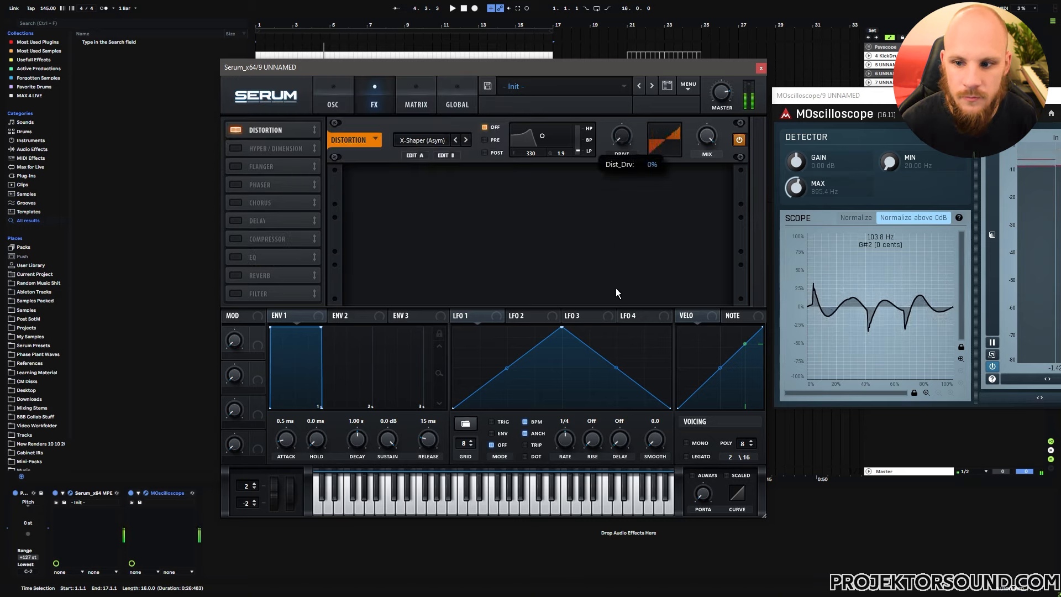
pyautogui.moveTo(625, 211)
pyautogui.mouseDown()
pyautogui.moveTo(645, 110)
pyautogui.moveTo(624, 285)
pyautogui.moveTo(642, 180)
pyautogui.moveTo(624, 192)
pyautogui.mouseUp()
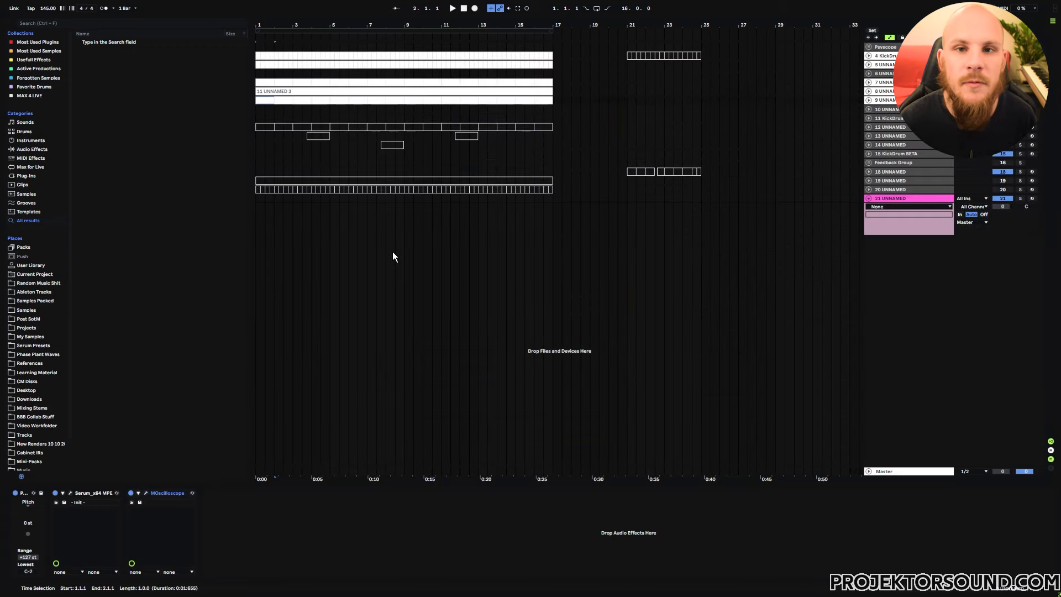
# - Play the arrangement from the Pitch Roll Oneshot clip near bar 216 and stop playback
pyautogui.press('space')
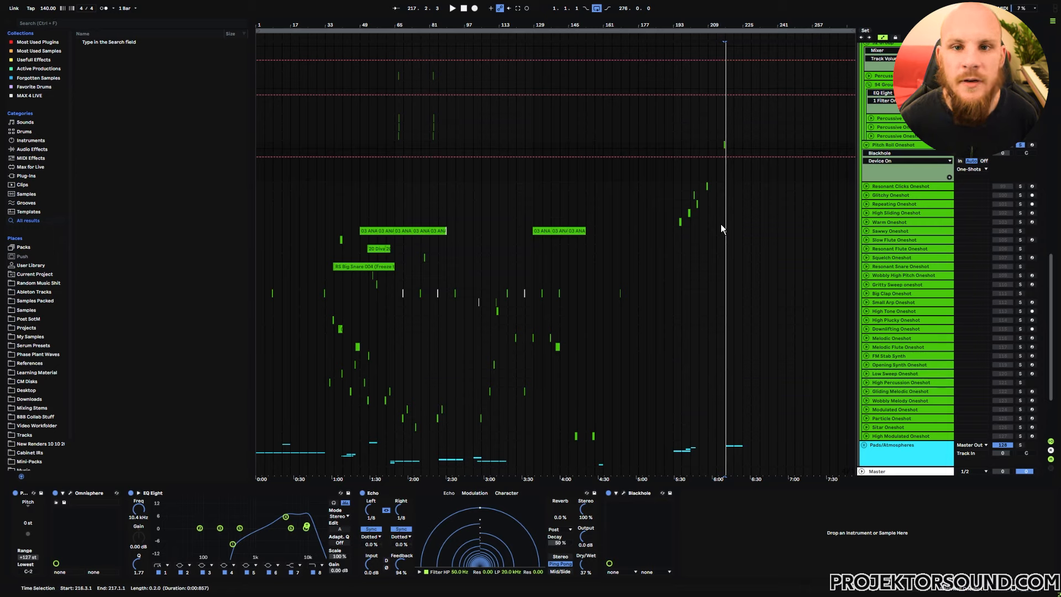
pyautogui.press('space')
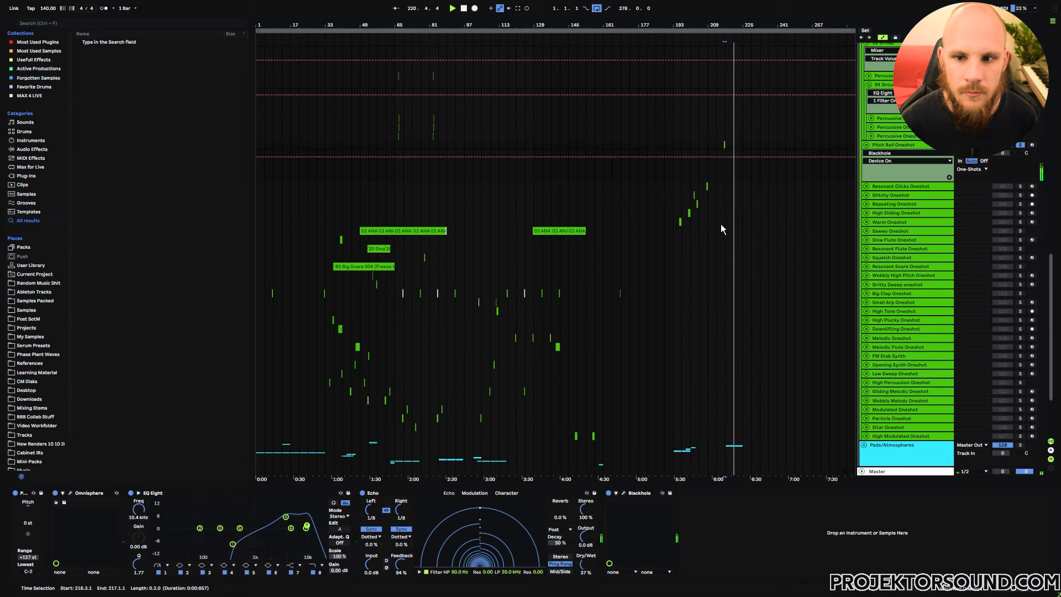
pyautogui.press('space')
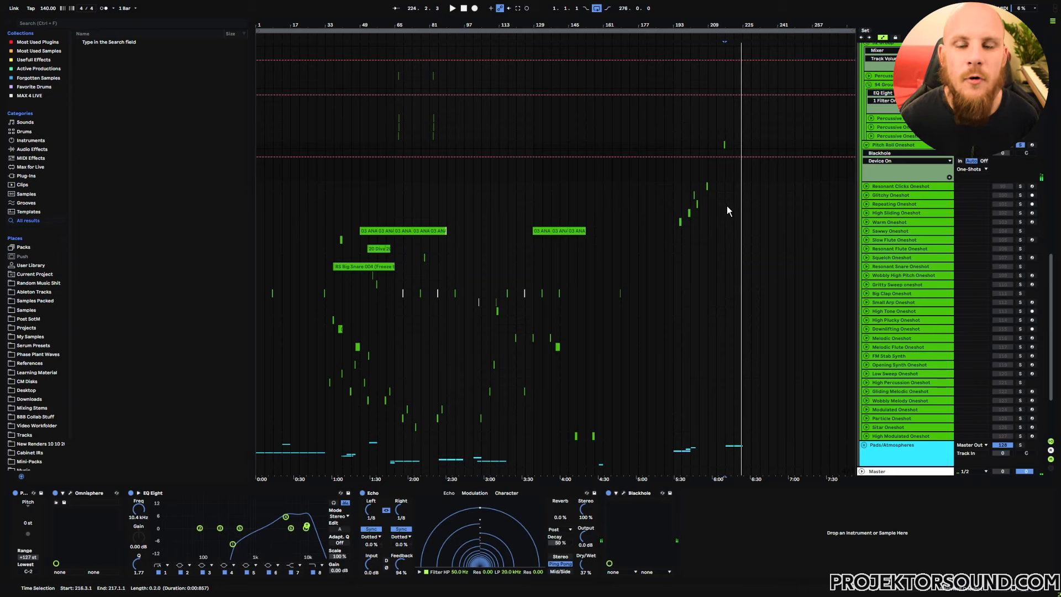
# - Audition the High Sliding and Warm Oneshot clips and examine the Warm Oneshot's chord notes in an enlarged note editor
pyautogui.doubleClick(728, 148)
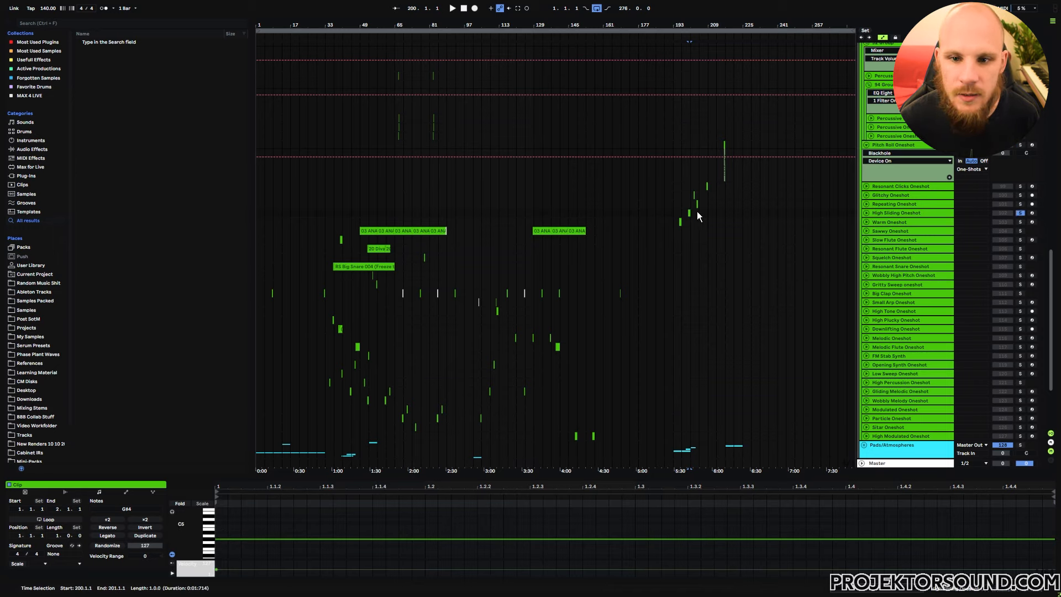
pyautogui.press('space')
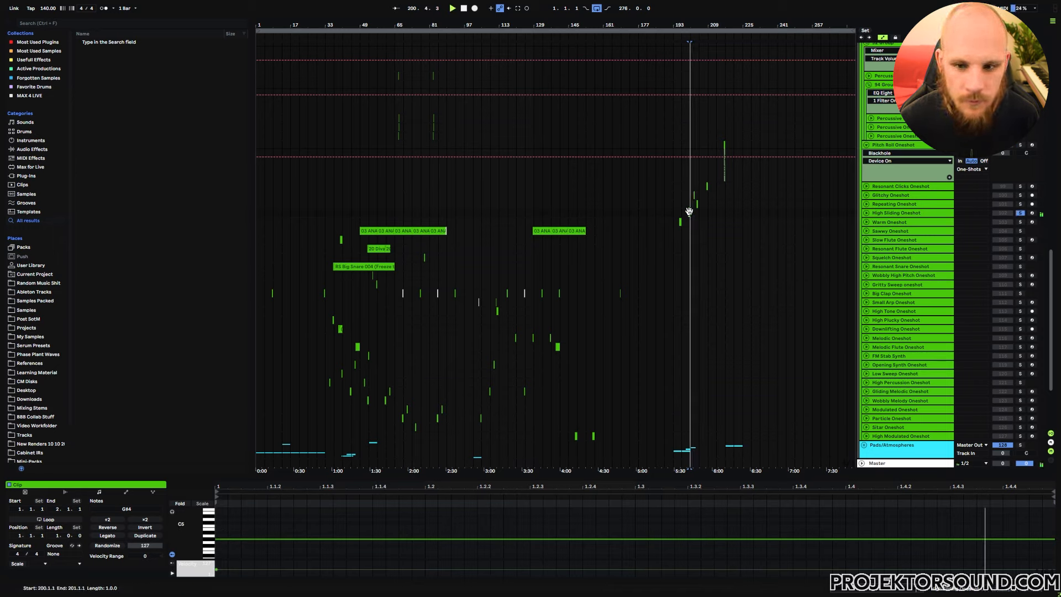
pyautogui.click(680, 221)
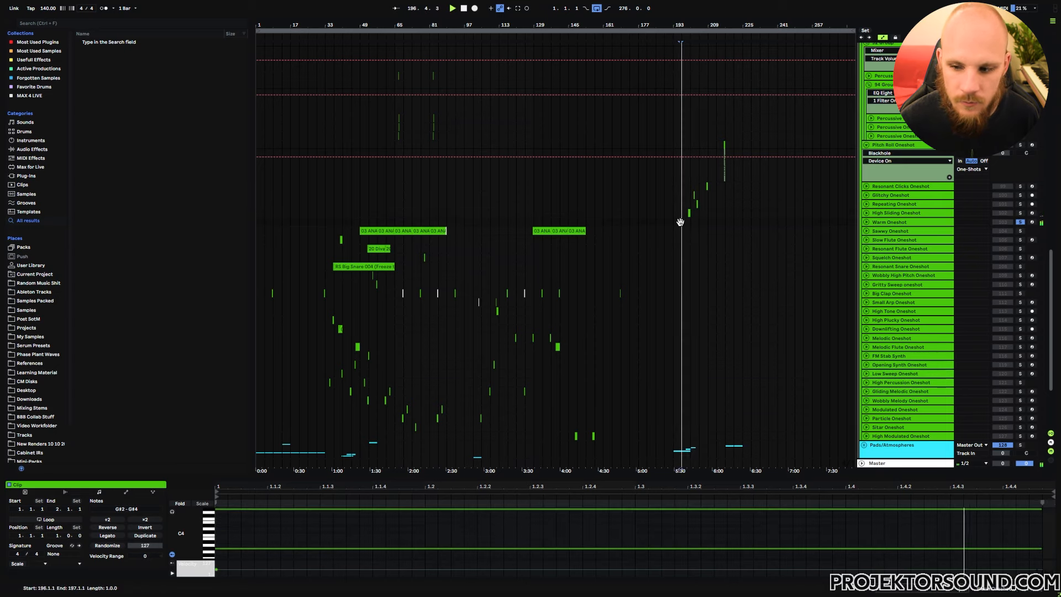
pyautogui.moveTo(587, 477); pyautogui.dragTo(602, 233)
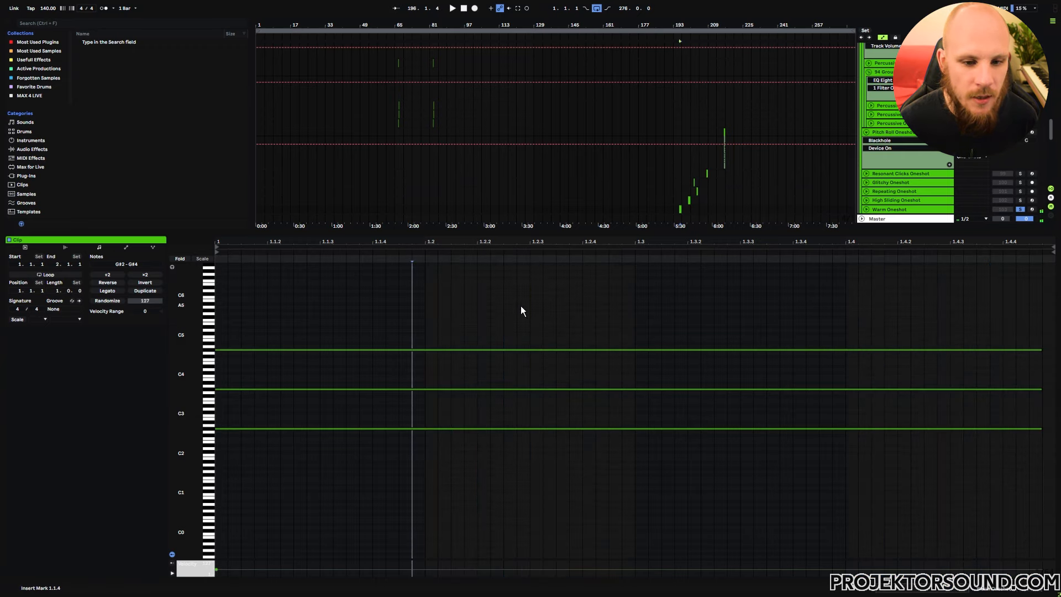
pyautogui.moveTo(521, 306); pyautogui.dragTo(446, 442)
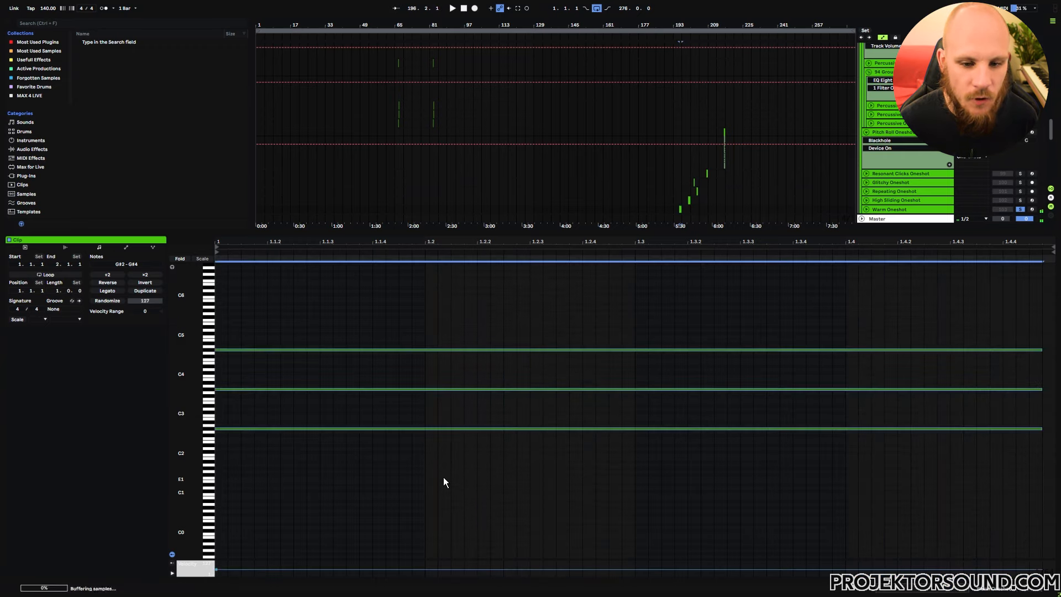
# - Open the Pitch Roll Oneshot clip's notes and select the whole ascending note run for inspection
pyautogui.click(724, 131)
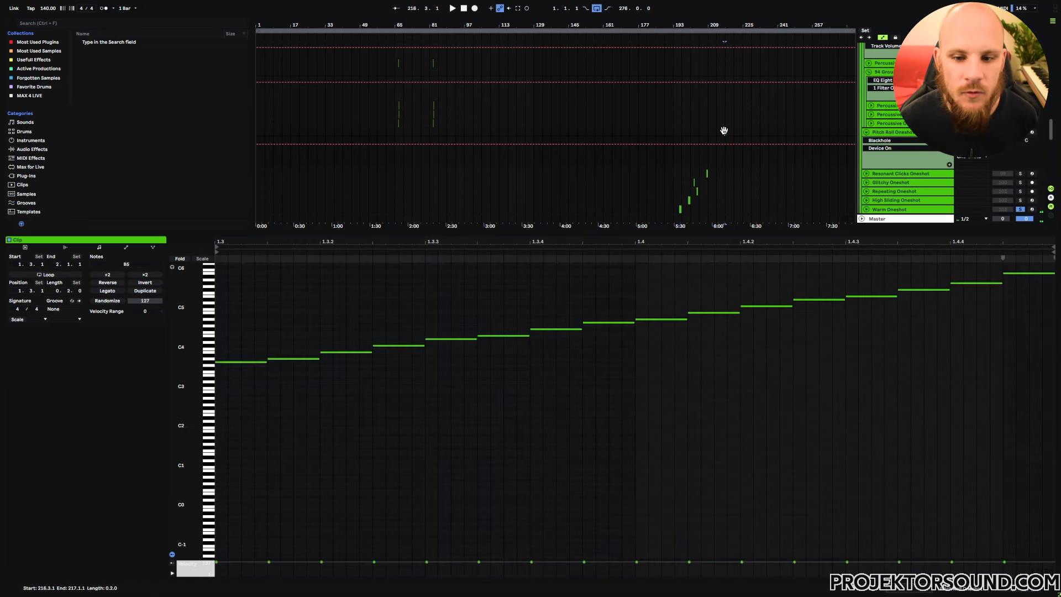
pyautogui.click(568, 393)
pyautogui.scroll(2, 436, 453)
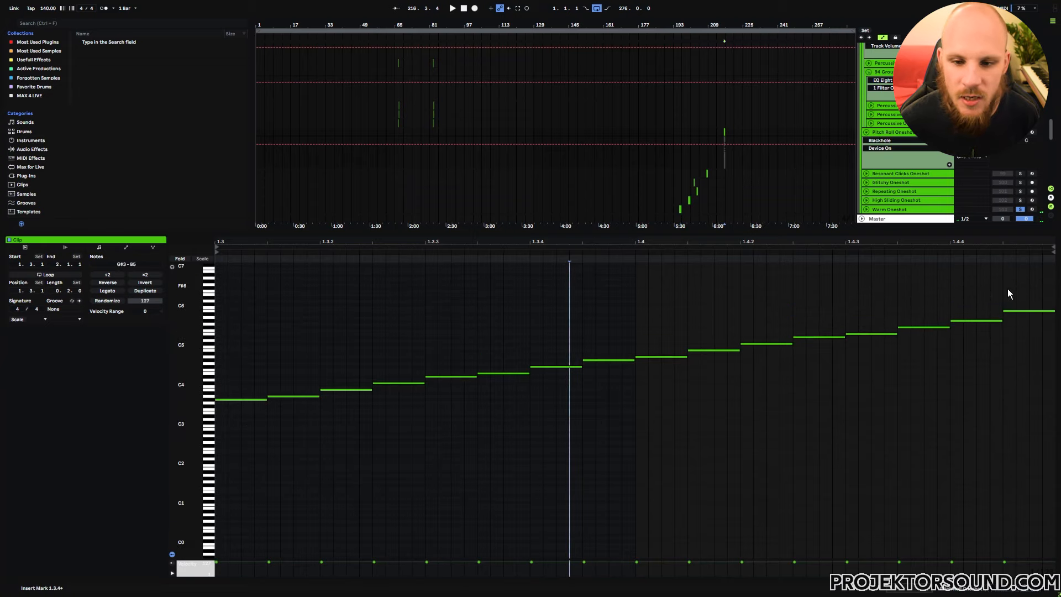
pyautogui.click(230, 421)
pyautogui.moveTo(231, 423); pyautogui.dragTo(1047, 282)
# - Show the Pitch Roll Oneshot device chain, inspect its Omnisphere patch, and hide the plug-in window
pyautogui.hotkey('shift', 'Tab')
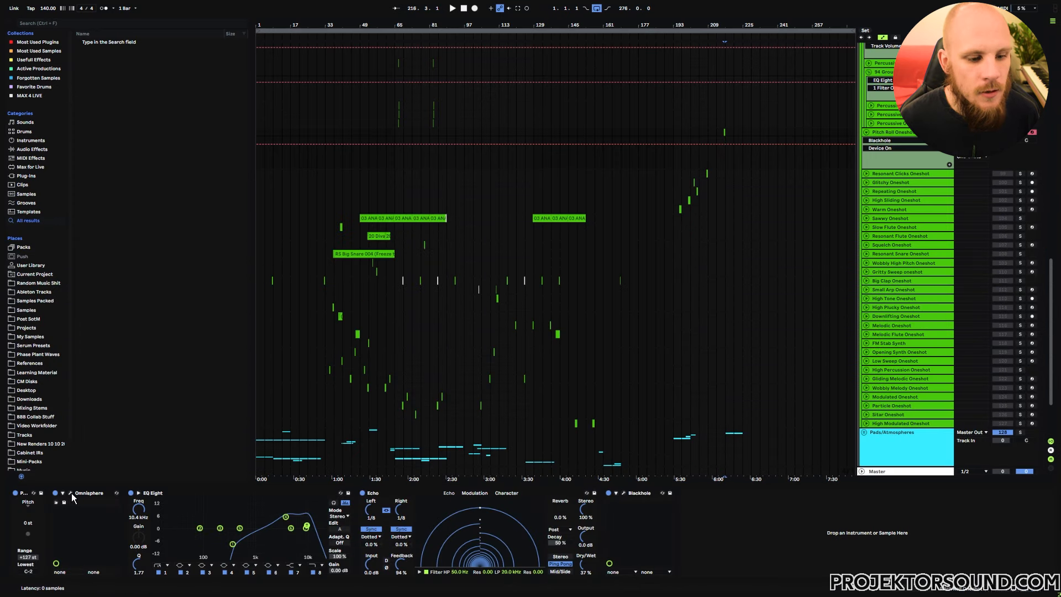
pyautogui.click(70, 494)
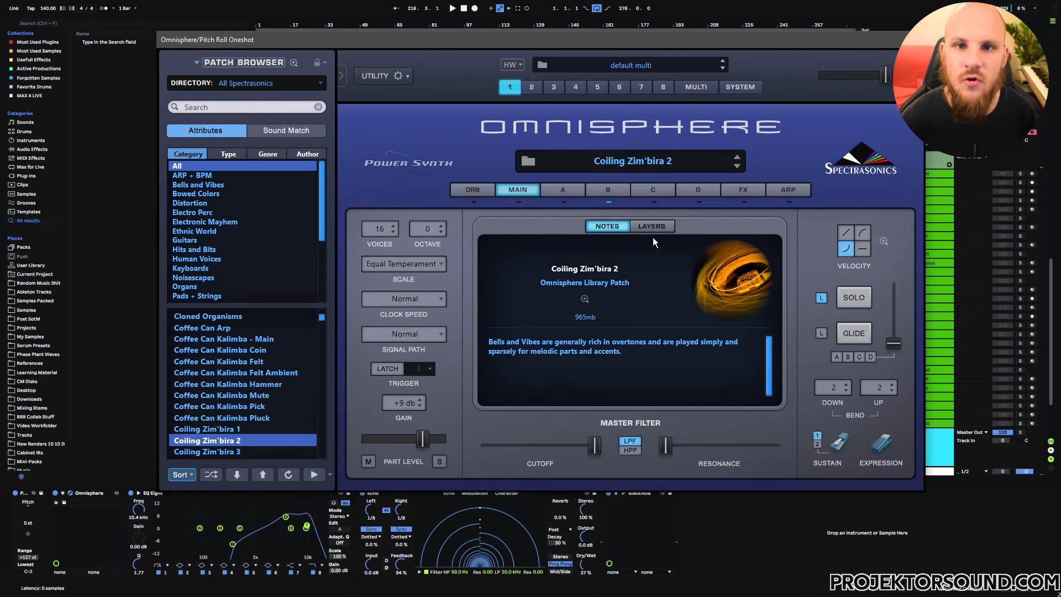
pyautogui.hotkey('ctrl', 'alt', 'p')
# - Audition the Pitch Roll Oneshot repeatedly from 216.3.1 and mark the reverb tail area after the clip
pyautogui.moveTo(731, 26); pyautogui.dragTo(799, 161)
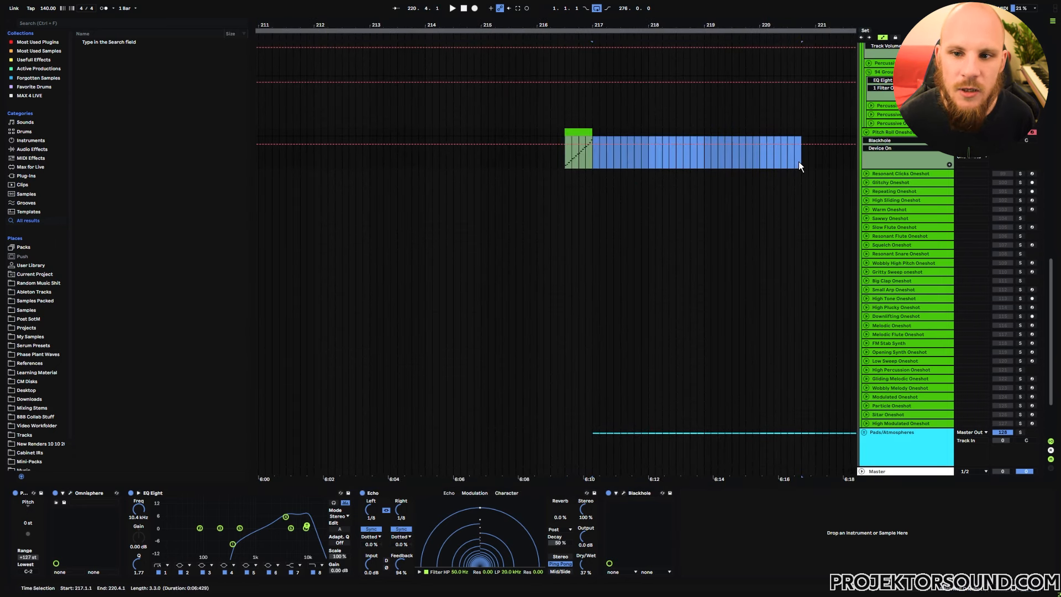
pyautogui.click(565, 159)
pyautogui.press('space')
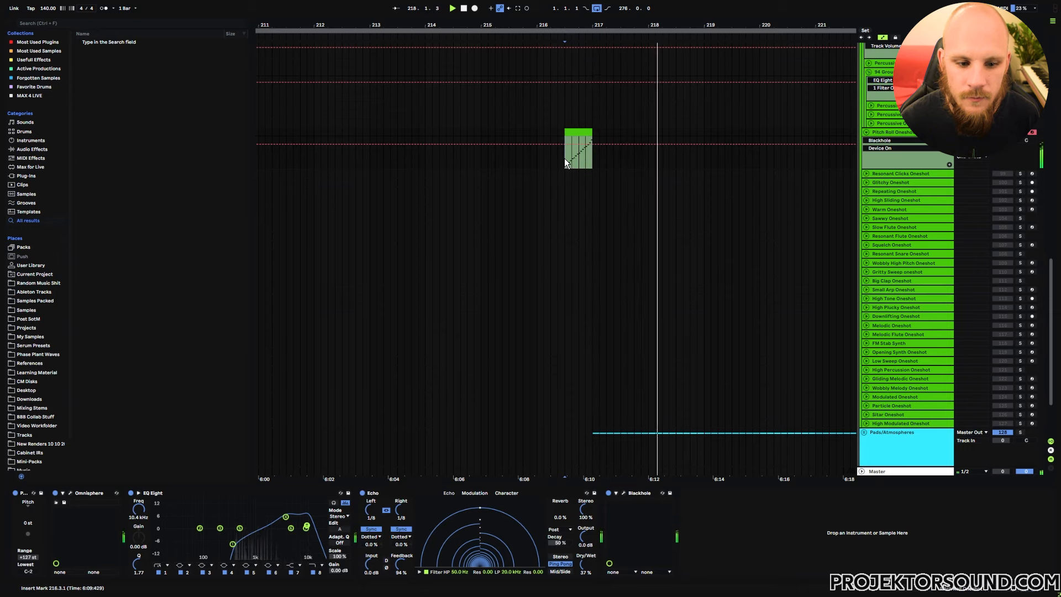
pyautogui.press('space')
pyautogui.press('space')
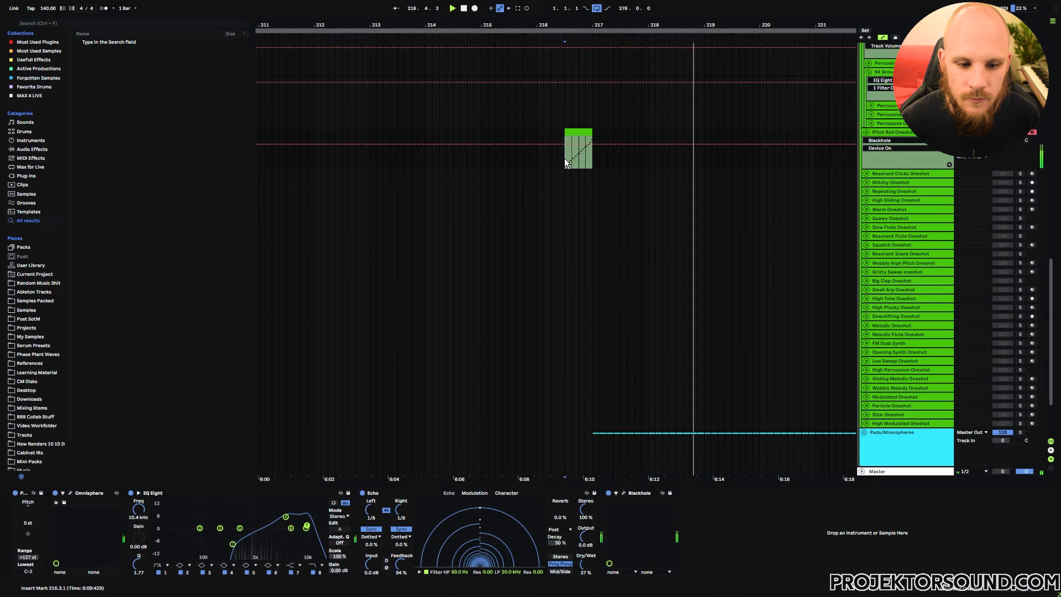
pyautogui.press('space')
pyautogui.press('space')
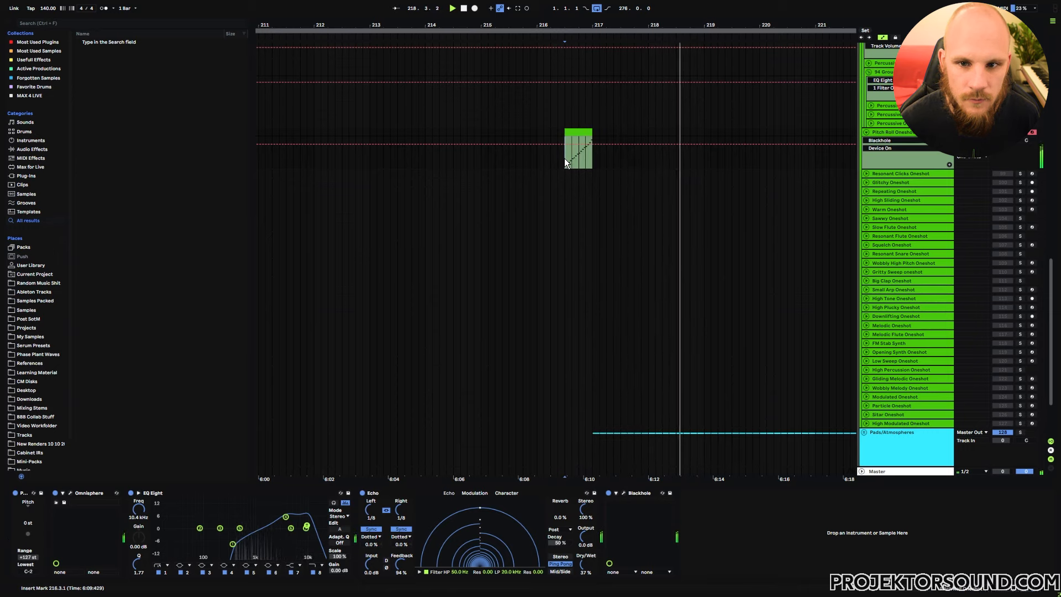
pyautogui.press('space')
pyautogui.press('space')
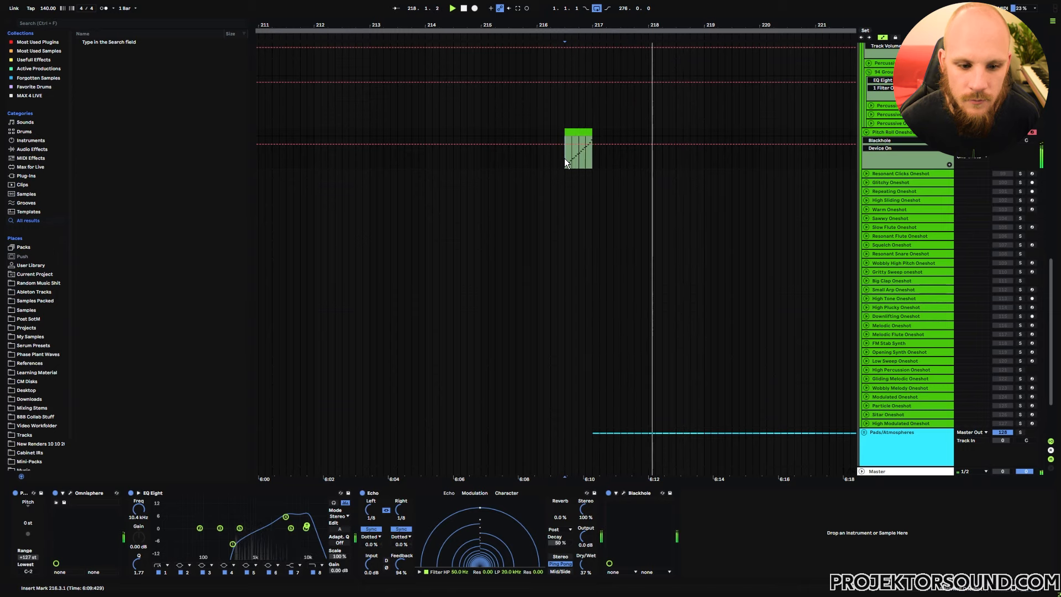
pyautogui.press('space')
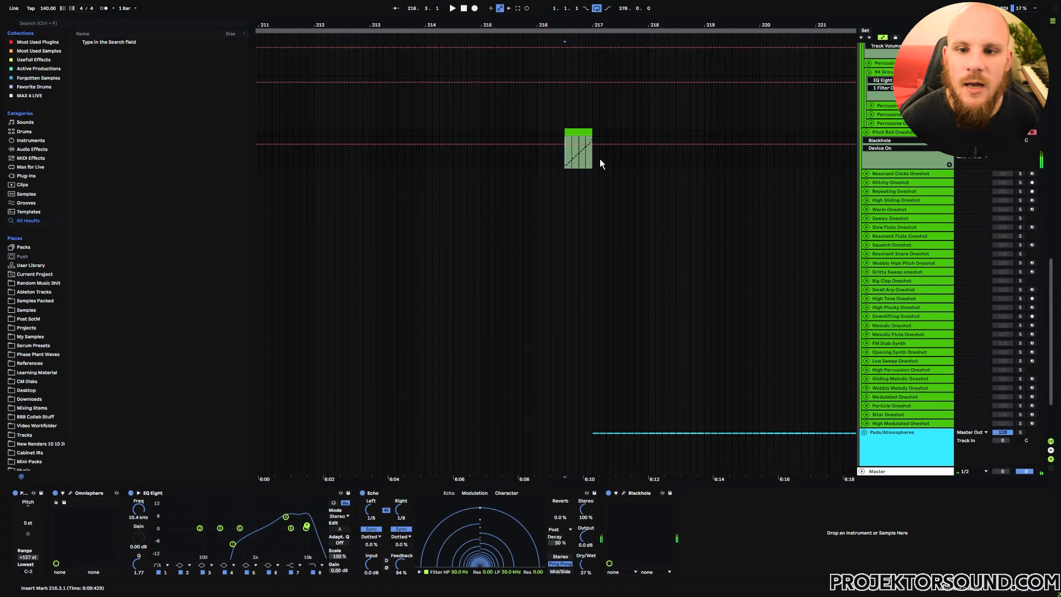
pyautogui.moveTo(600, 164); pyautogui.dragTo(699, 163)
pyautogui.click(698, 161)
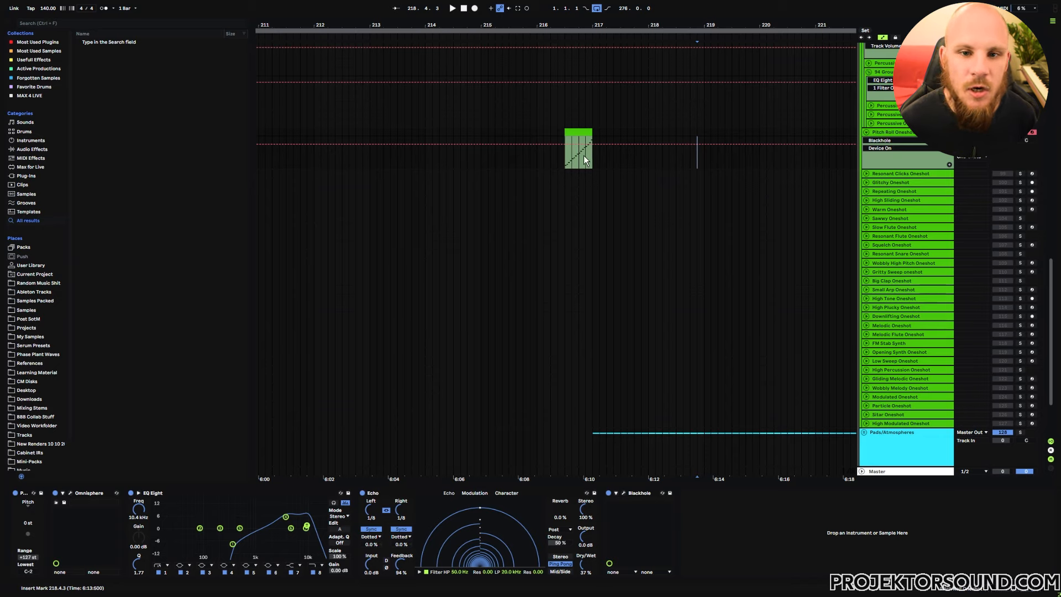
# - Set the Blackhole reverb's mix to 50 on the Pitch Roll Oneshot, play the roll, and close the plug-in
pyautogui.click(624, 493)
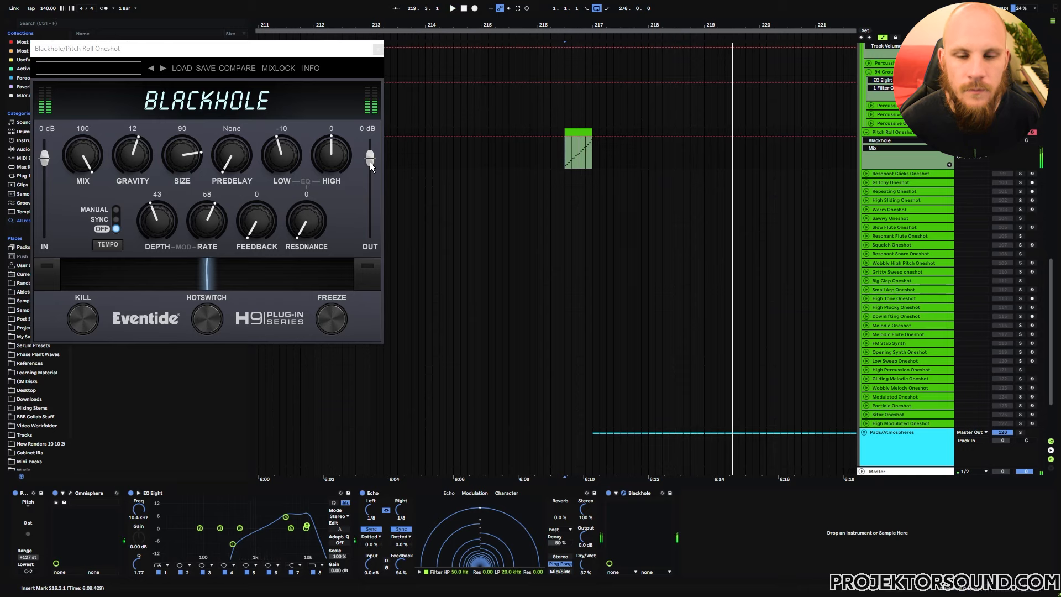
pyautogui.moveTo(90, 185); pyautogui.dragTo(89, 213)
pyautogui.click(569, 165)
pyautogui.press('space')
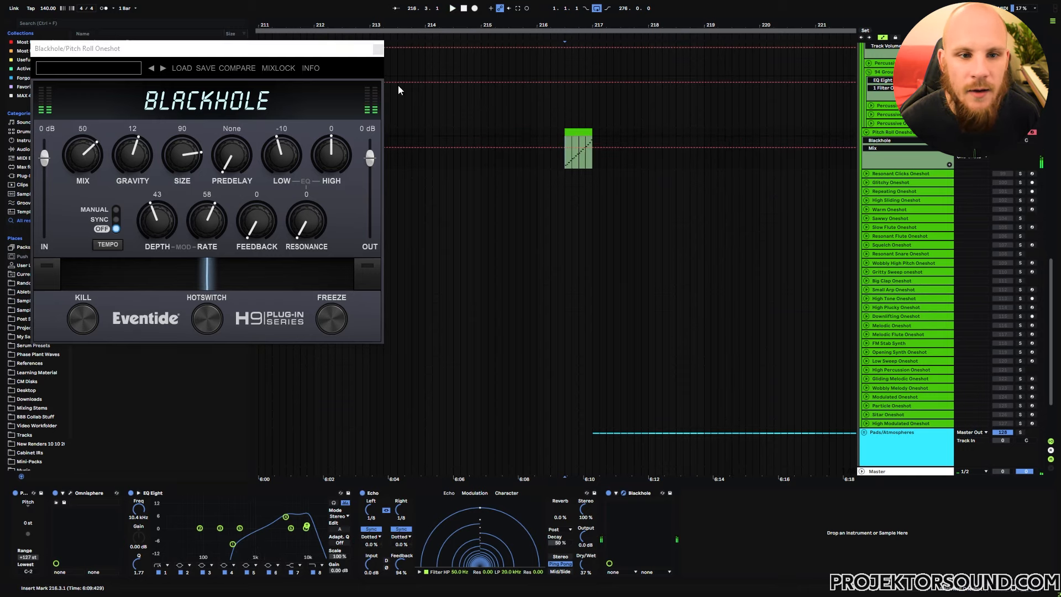
pyautogui.click(379, 49)
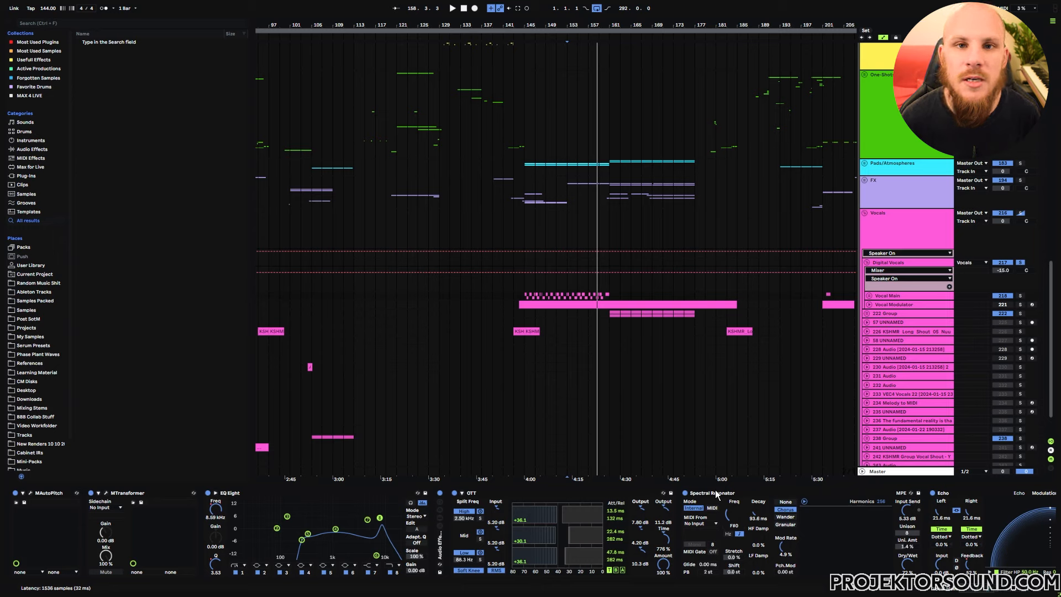
# - Play the Vocal Main track and compare its sound with the Spectral Resonator bypassed and re-enabled
pyautogui.press('space')
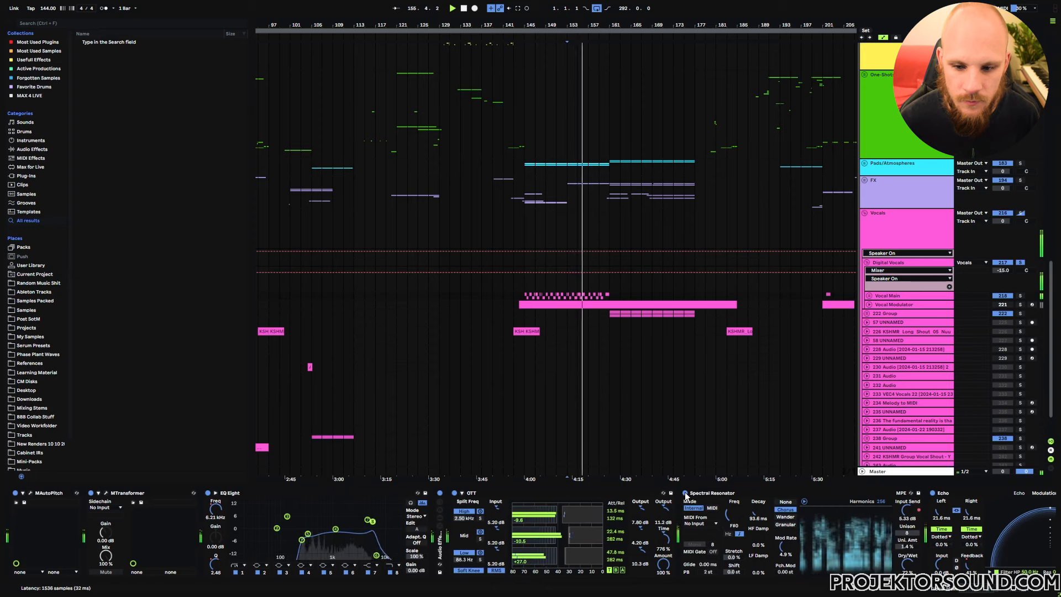
pyautogui.click(685, 493)
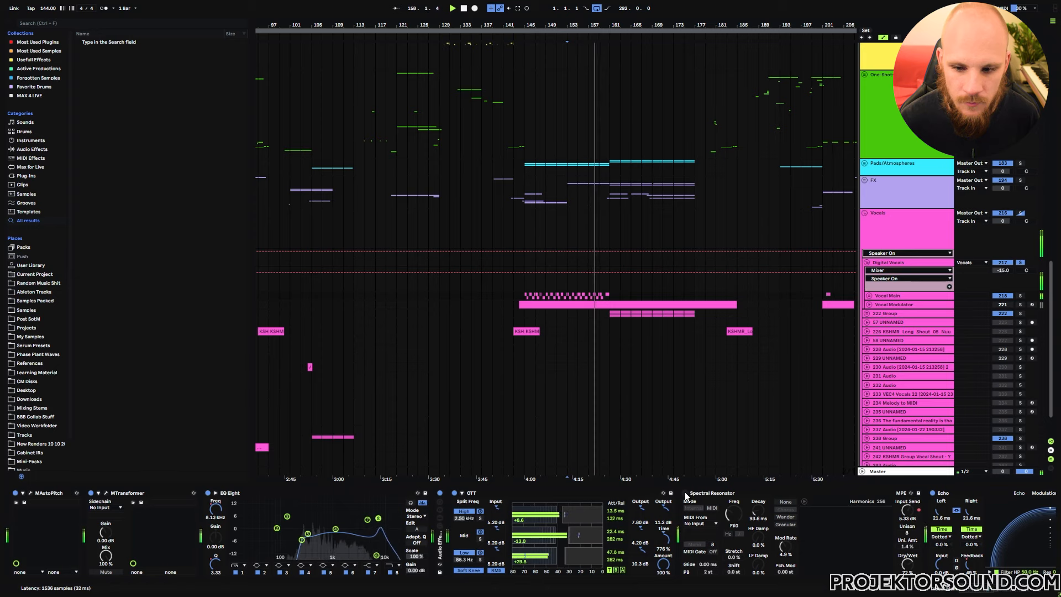
pyautogui.click(685, 494)
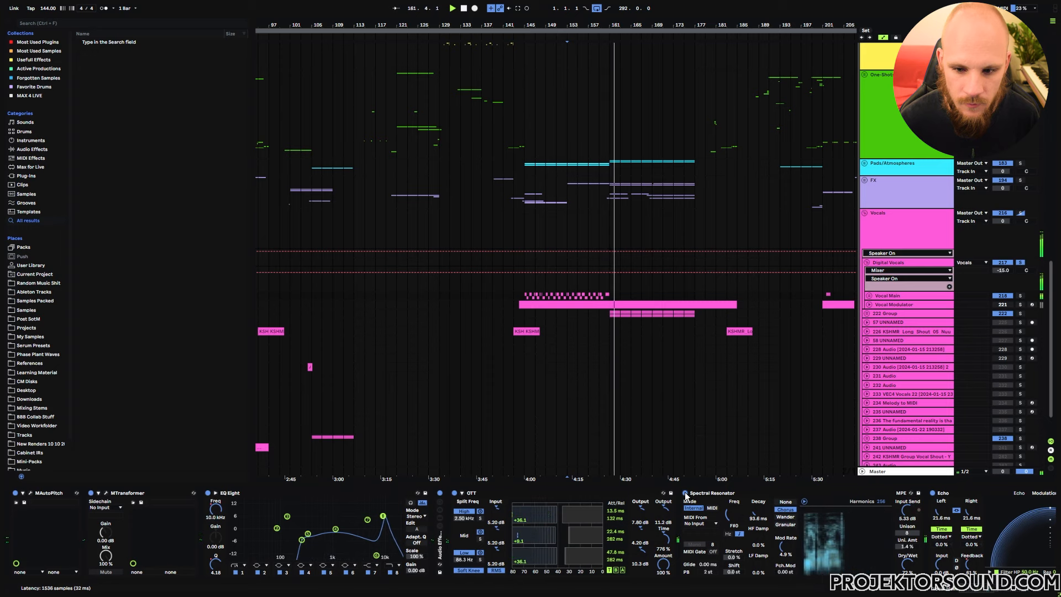
pyautogui.scroll(-1, 960, 547)
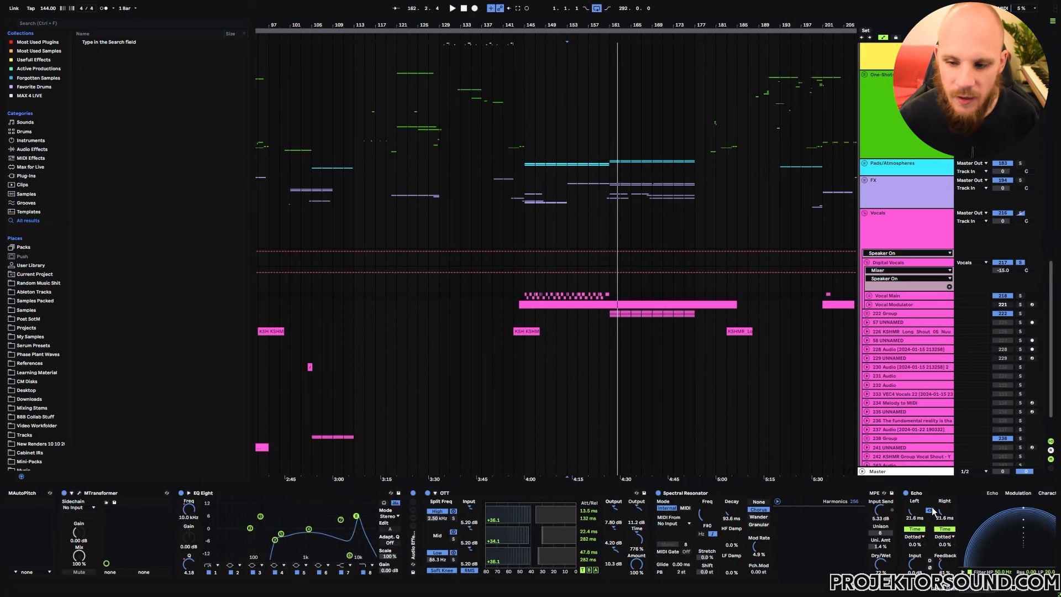
# - Unfold the collapsed Audio Effect Rack to show its Vocoder, and inspect the MTransformer plug-in's pitch settings before closing its window
pyautogui.scroll(-6, 985, 593)
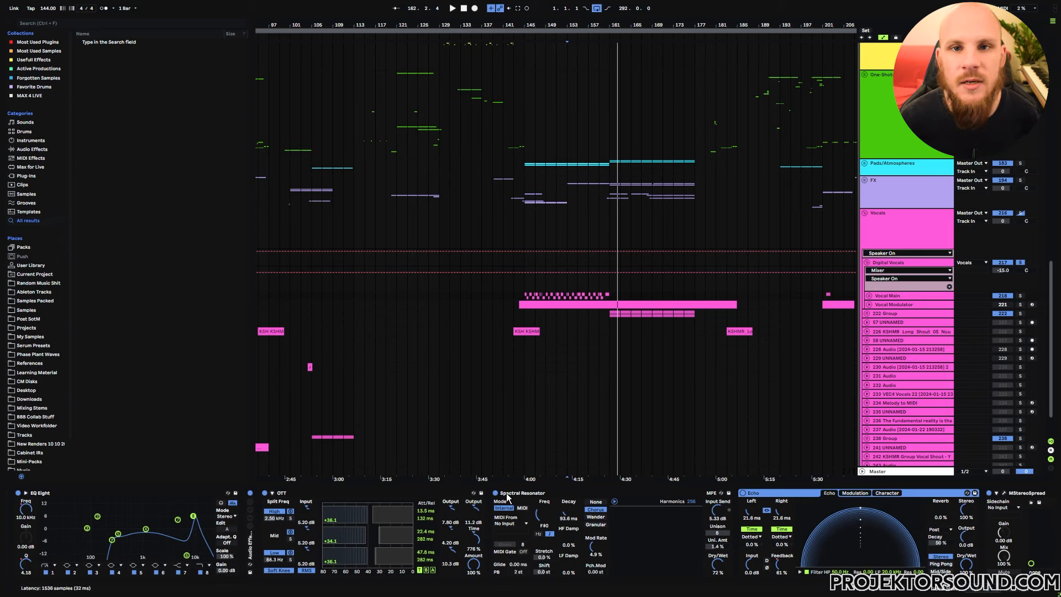
pyautogui.click(251, 547)
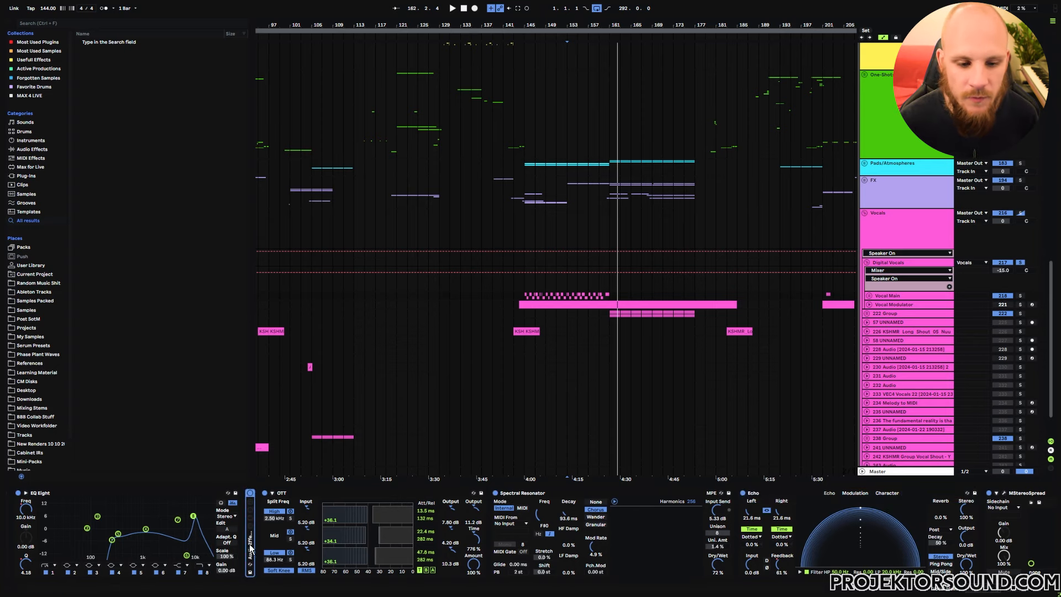
pyautogui.doubleClick(250, 547)
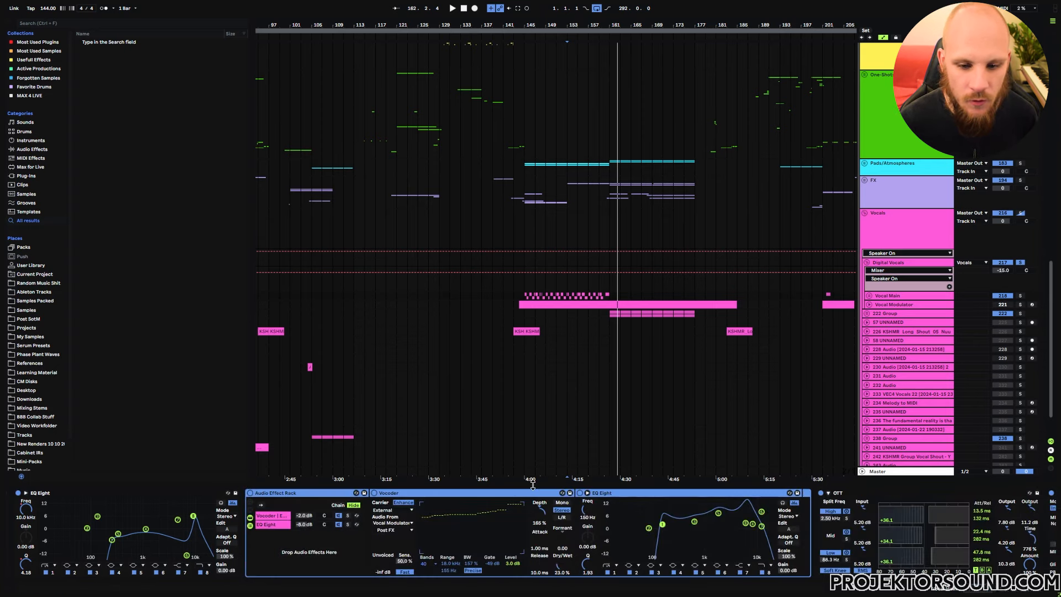
pyautogui.hscroll(-4, 255, 499)
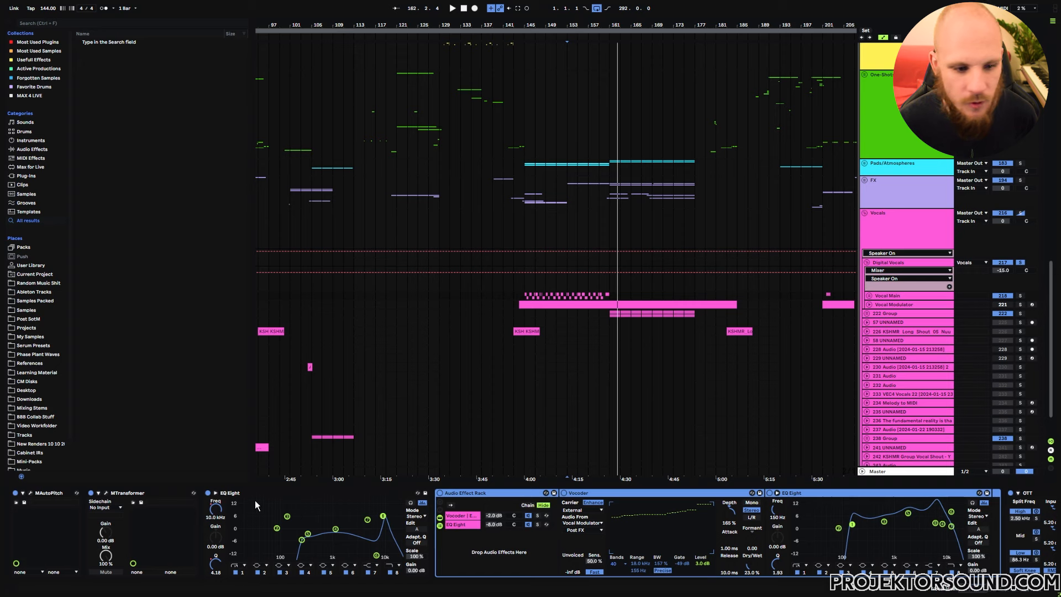
pyautogui.click(107, 494)
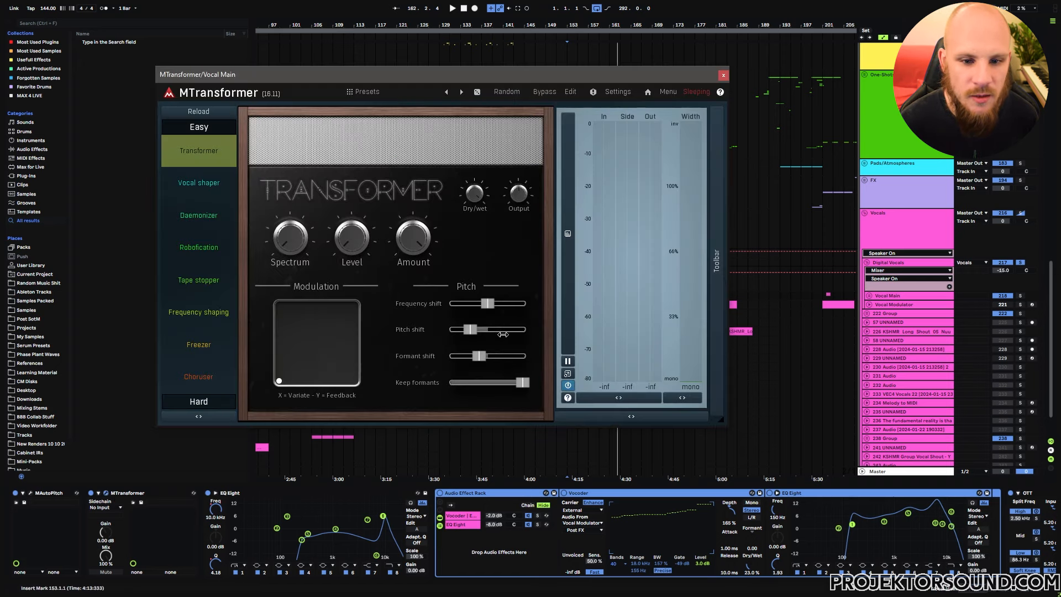
pyautogui.click(724, 75)
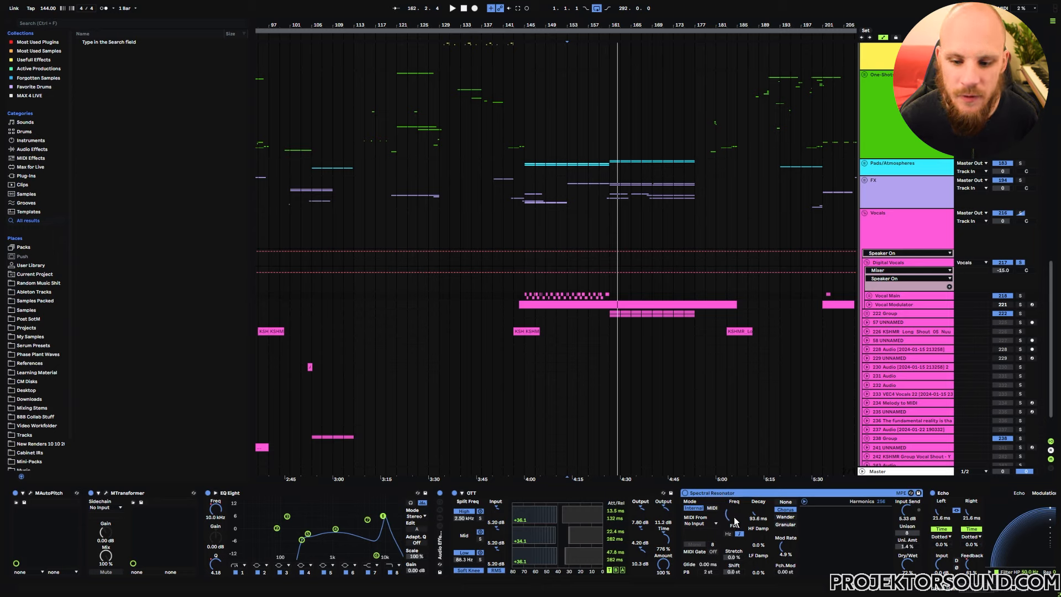
# - Switch the Spectral Resonator's frequency to Hz and back to note mode, and examine the Echo after it
pyautogui.click(729, 534)
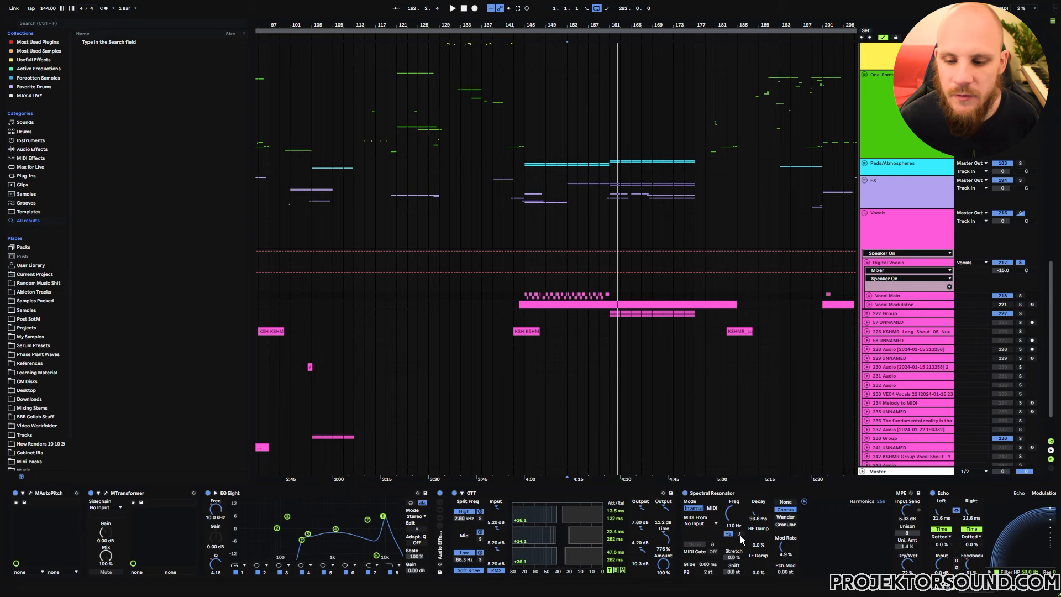
pyautogui.hscroll(3, 737, 544)
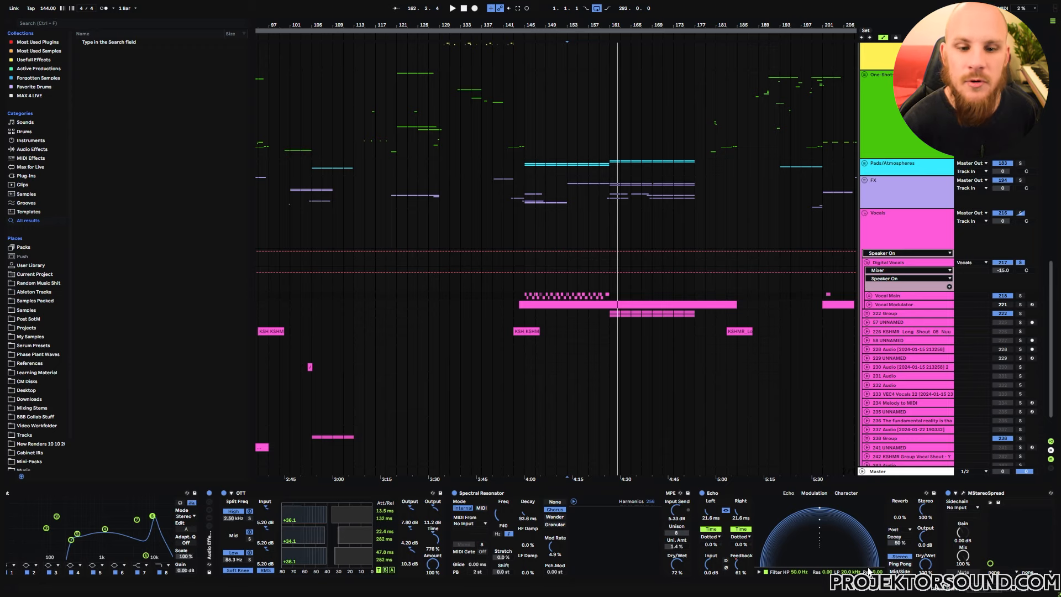
pyautogui.hscroll(-3, 982, 590)
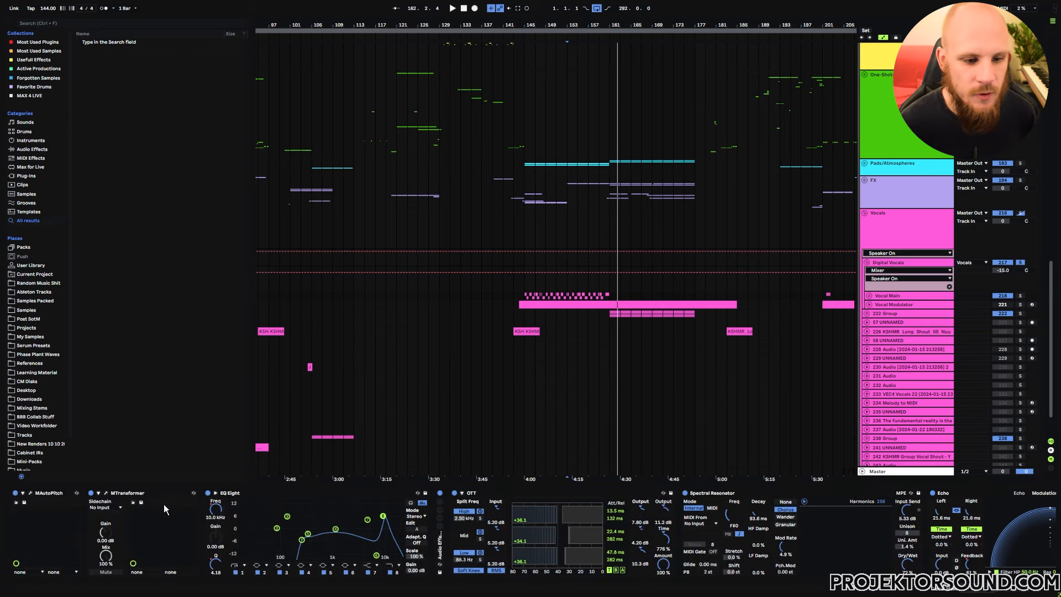
# - Reopen the MTransformer window to review its Pitch shift slider, and close the plug-in
pyautogui.click(123, 492)
pyautogui.click(106, 493)
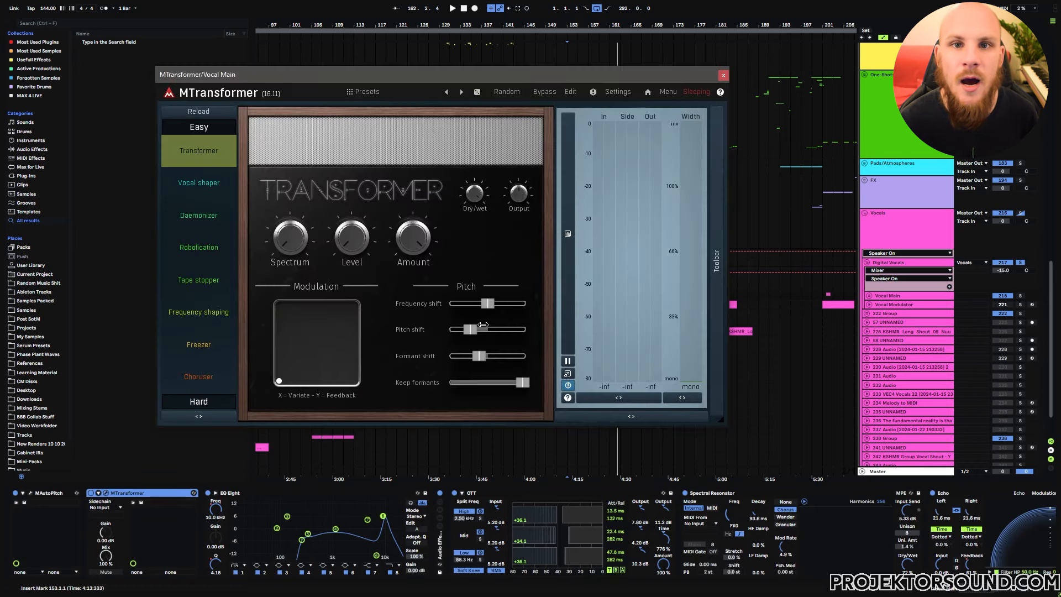
pyautogui.click(723, 75)
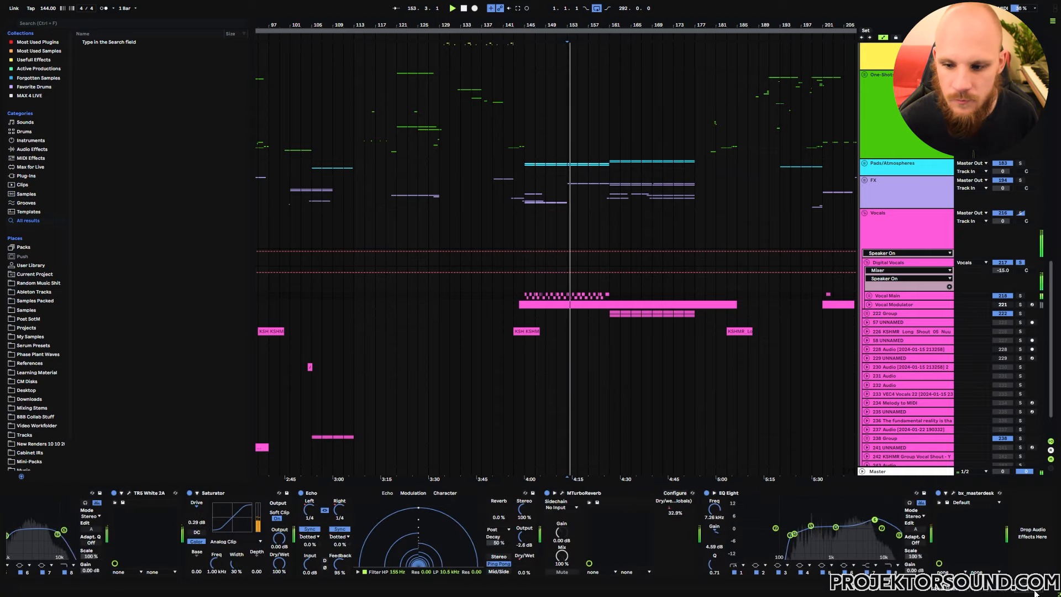
# - Review the Vocal Main device chain during playback from bar 153, from the Vocoder rack through the Spectral Resonator, Echo and MStereoSpread
pyautogui.hscroll(-8, 531, 533)
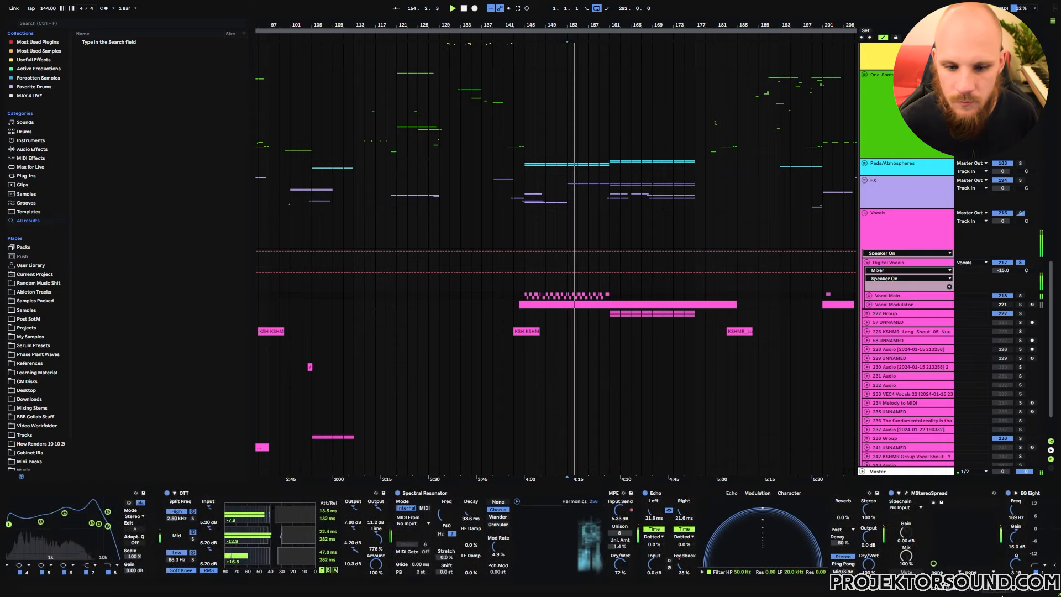
pyautogui.hscroll(-10, 531, 533)
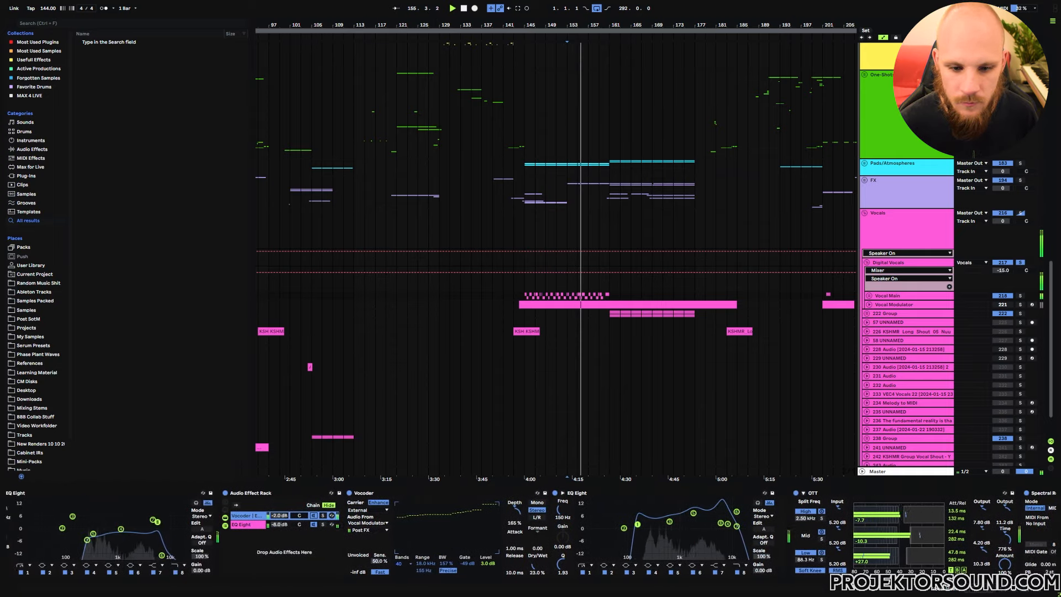
pyautogui.hscroll(10, 530, 533)
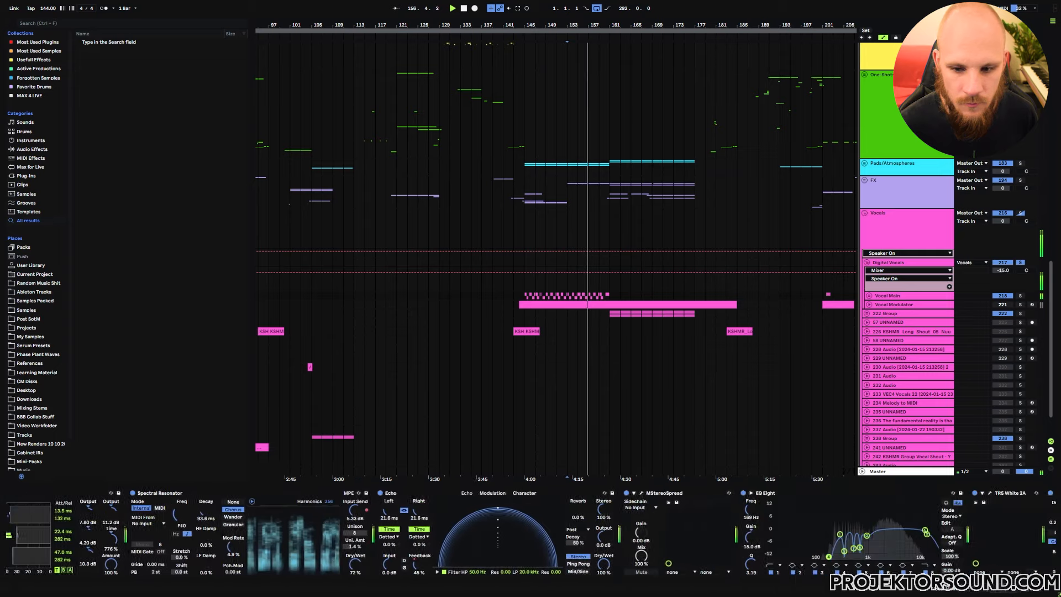